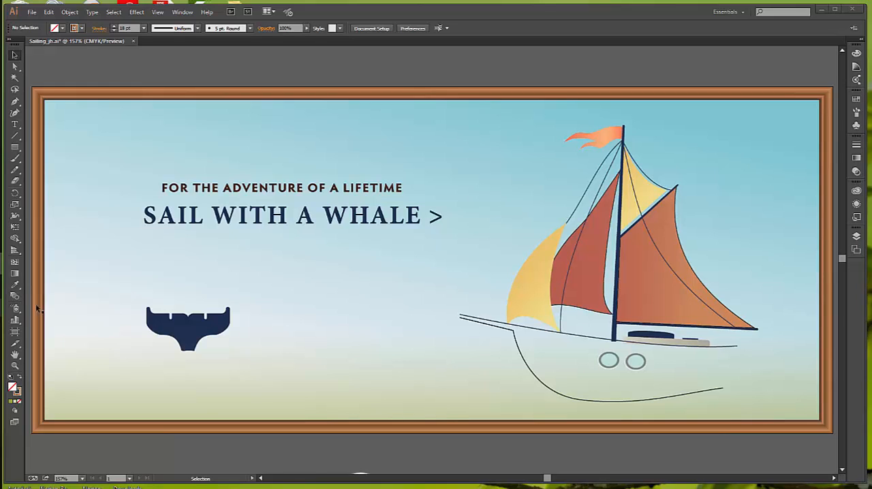
Hide the Ship layer so only the Water and Background layers remain displayed
left_click(856, 235)
left_click(856, 236)
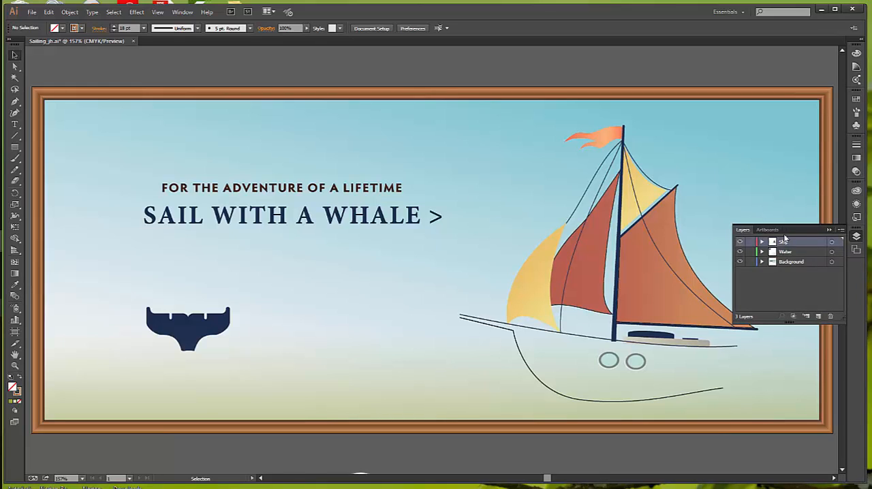
left_click(740, 242)
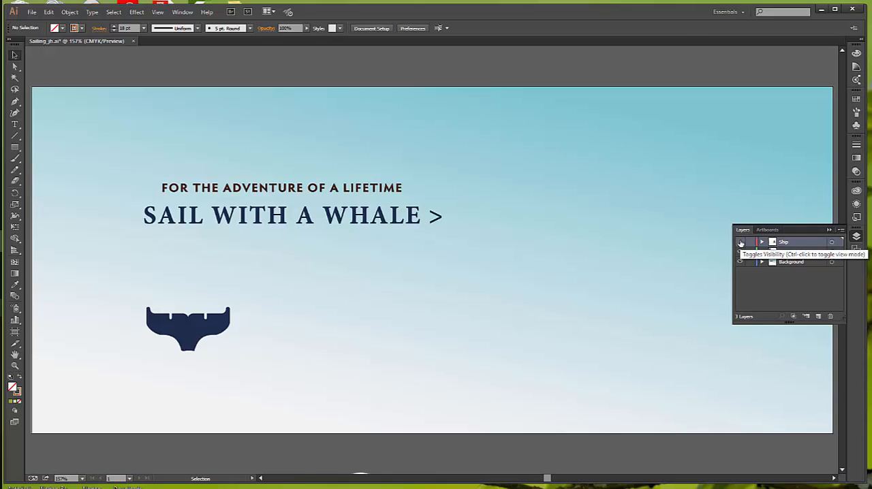
Blend the large white shape below the artboard with the small white shape beside it using the Blend tool
scroll(451, 352, "down", 5)
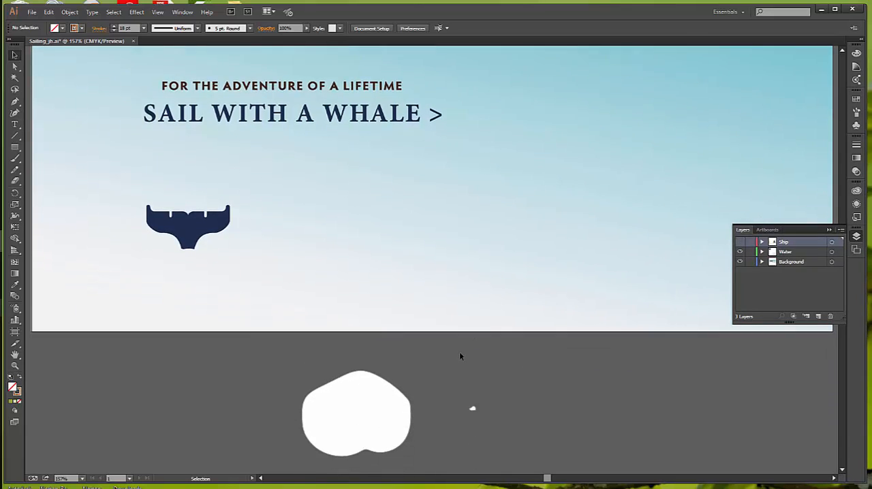
scroll(460, 356, "down", 3)
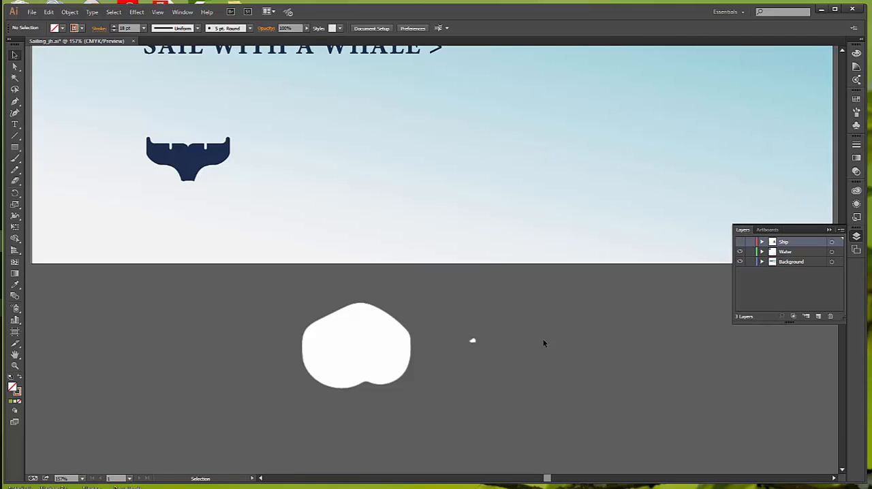
scroll(543, 344, "down", 2)
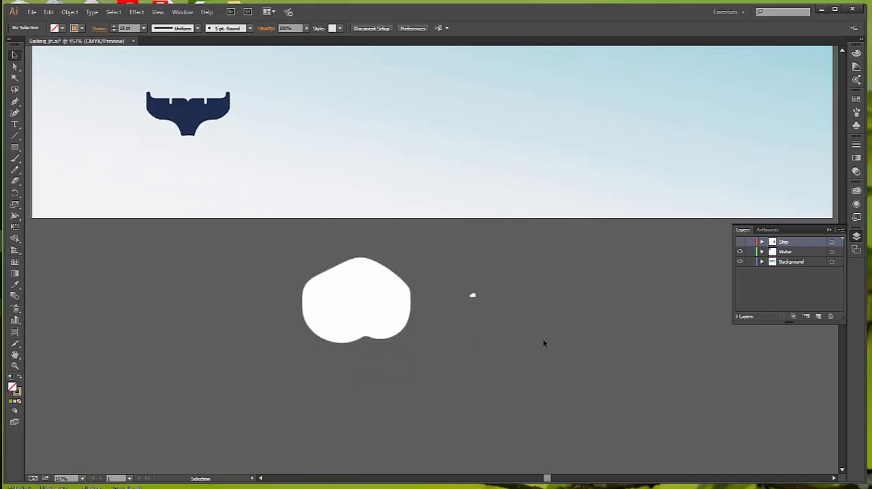
left_click(16, 296)
left_click(385, 300)
left_click(473, 296)
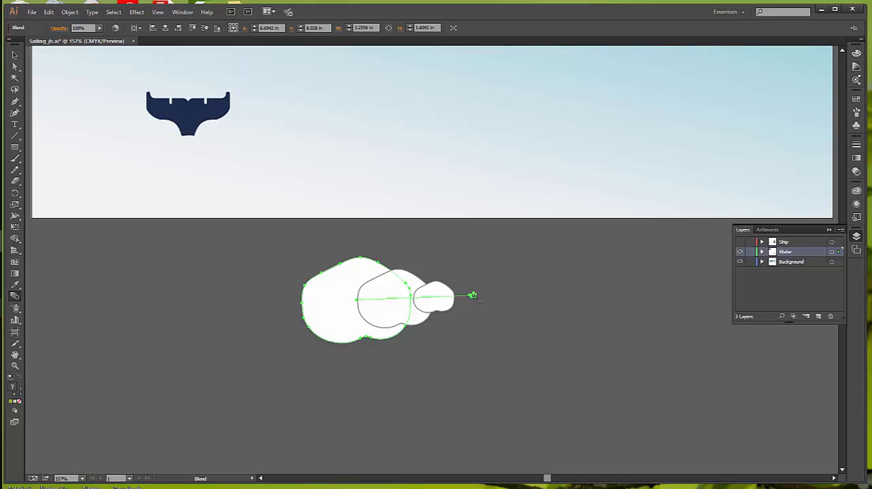
Set the blend's spacing to Specified Steps with 15 steps and turn on the preview
left_click(70, 12)
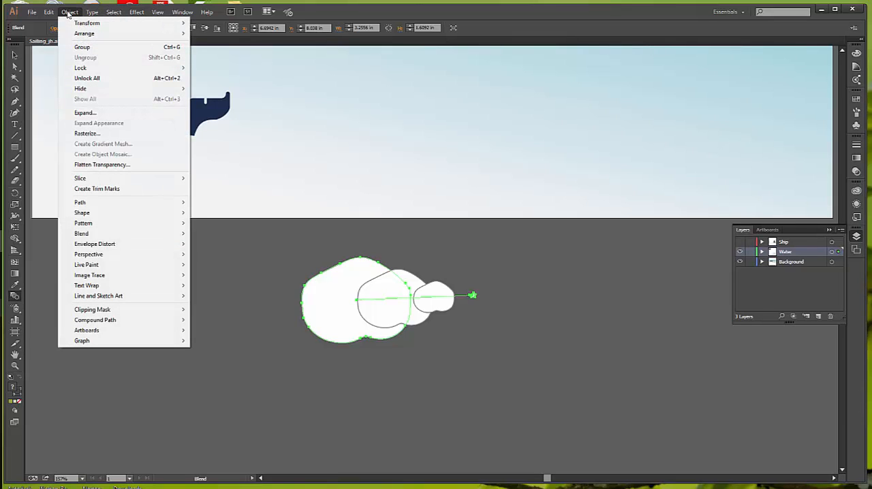
mouse_move(94, 235)
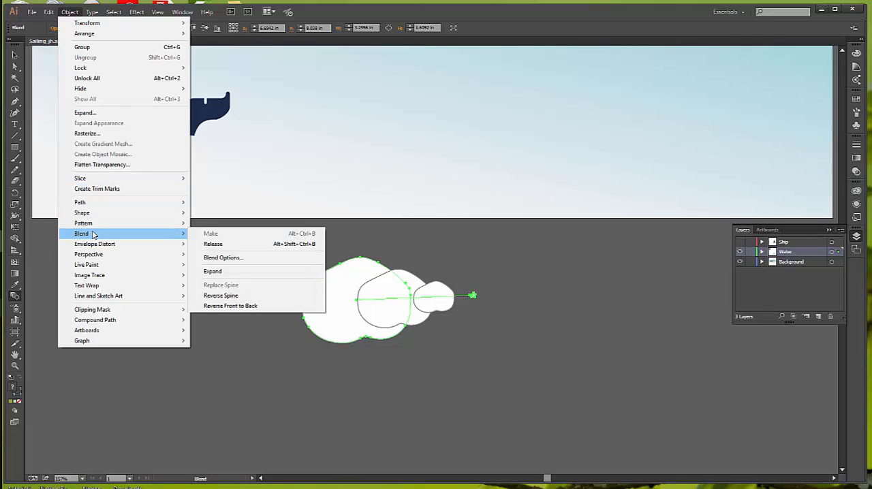
left_click(230, 259)
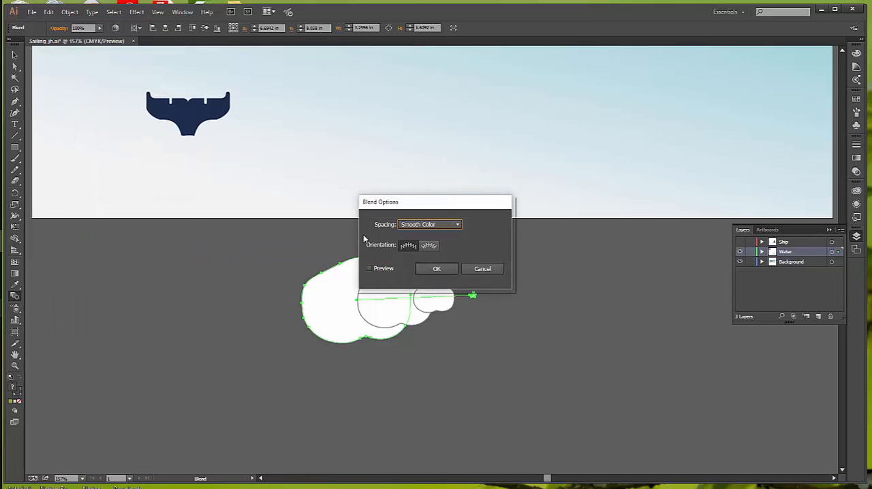
left_click_drag(457, 206, 493, 147)
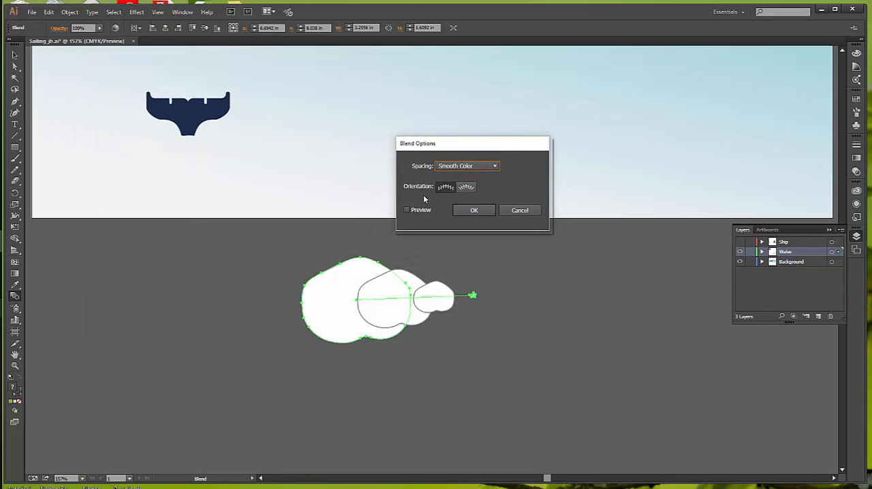
left_click(496, 166)
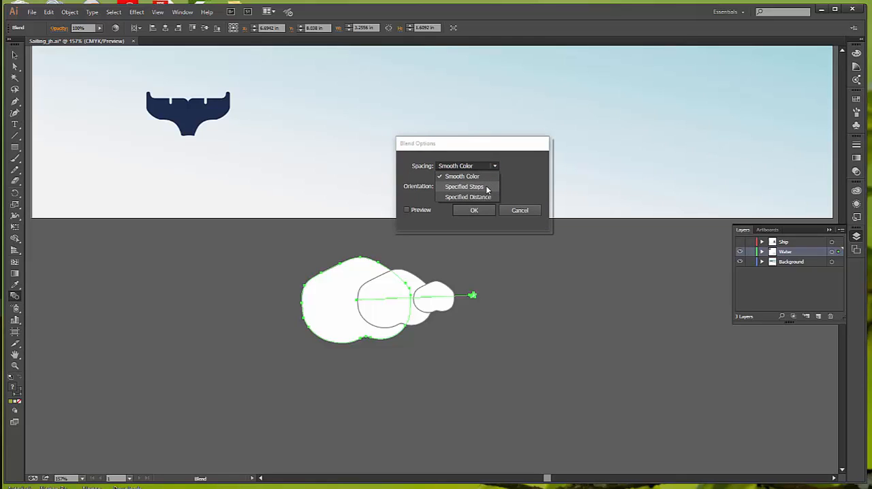
left_click(486, 187)
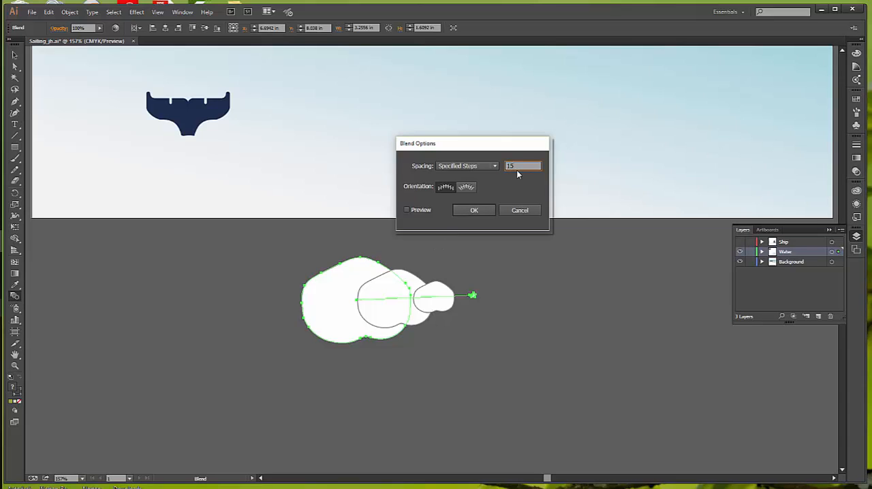
key("Tab")
left_click(407, 210)
left_click(407, 210)
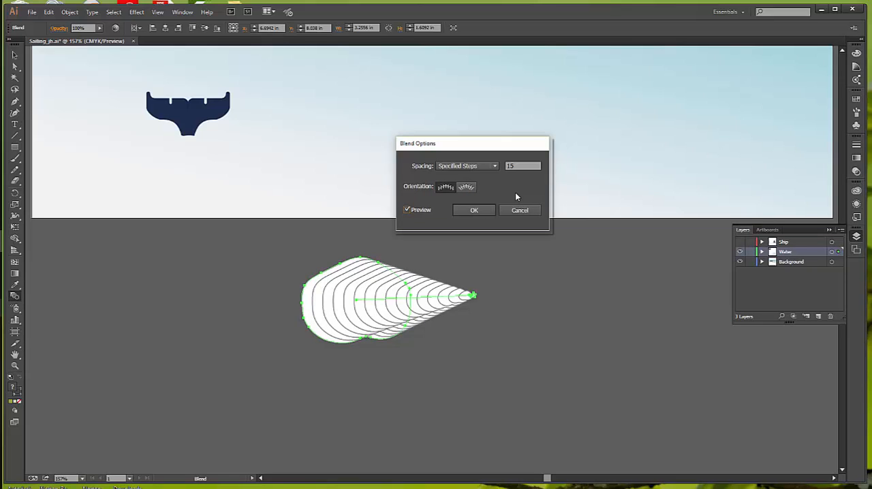
left_click(468, 188)
left_click(473, 210)
Isolate the blend and select its small end shape in Outline view
left_click(14, 55)
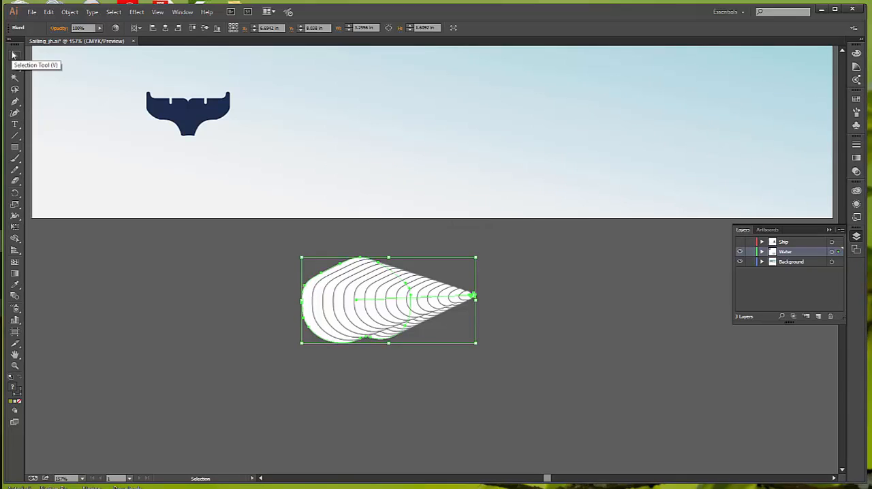
double_click(423, 293)
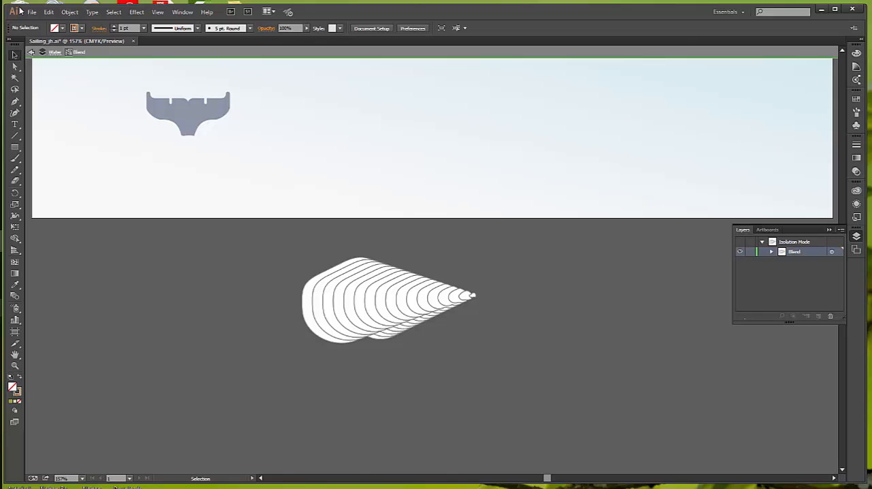
left_click(157, 12)
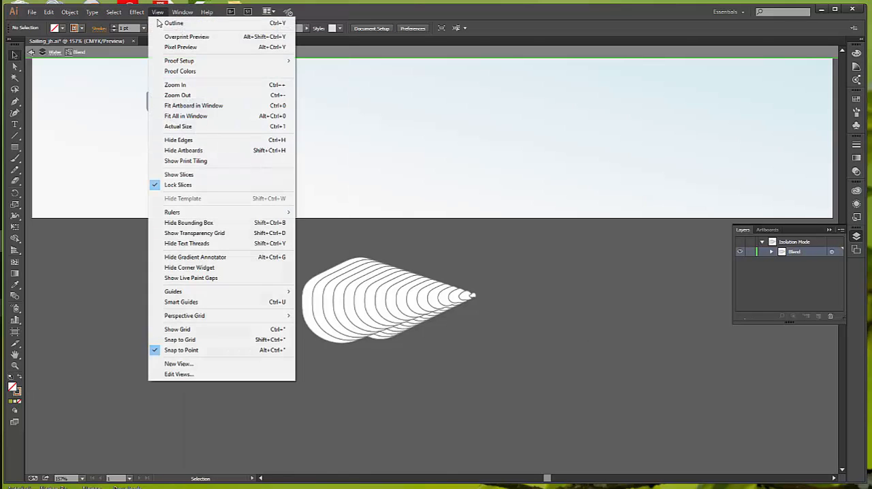
left_click(175, 22)
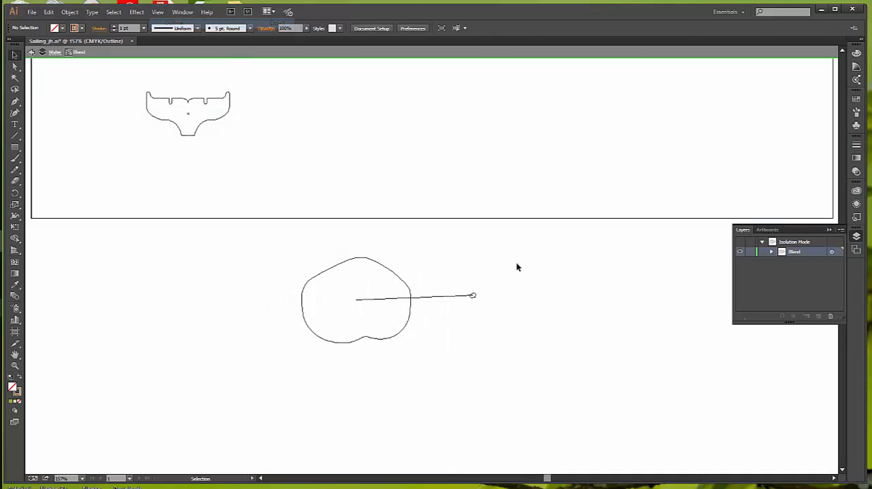
left_click(430, 298)
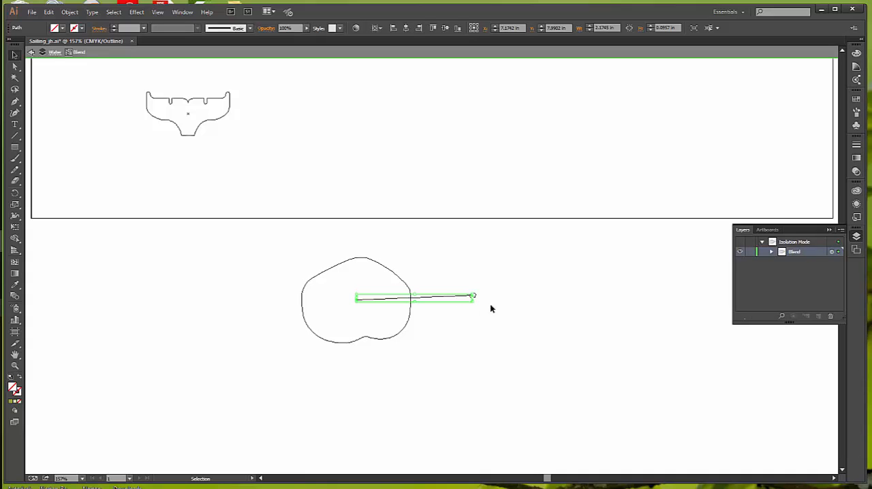
left_click(487, 304)
left_click(475, 297)
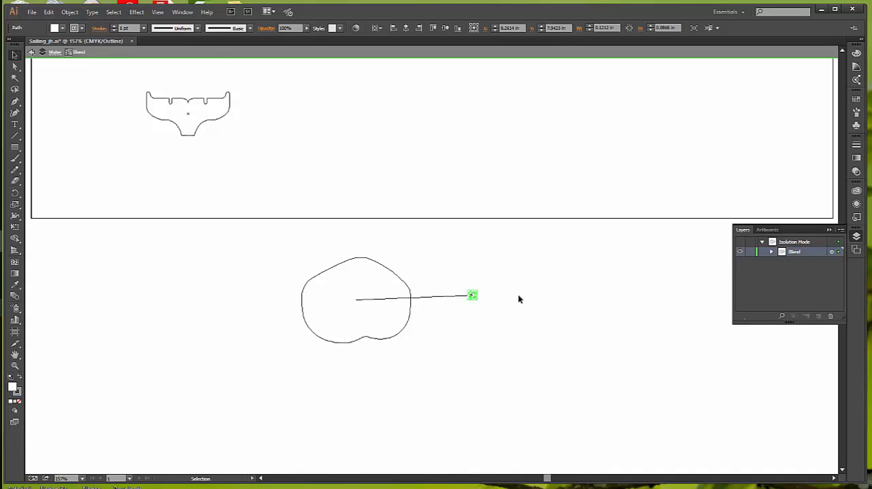
Move the small shape to the centre of the large shape in Preview view and exit isolation mode
key("ctrl+space")
left_click(472, 299, "ctrl")
left_click(430, 260, "ctrl")
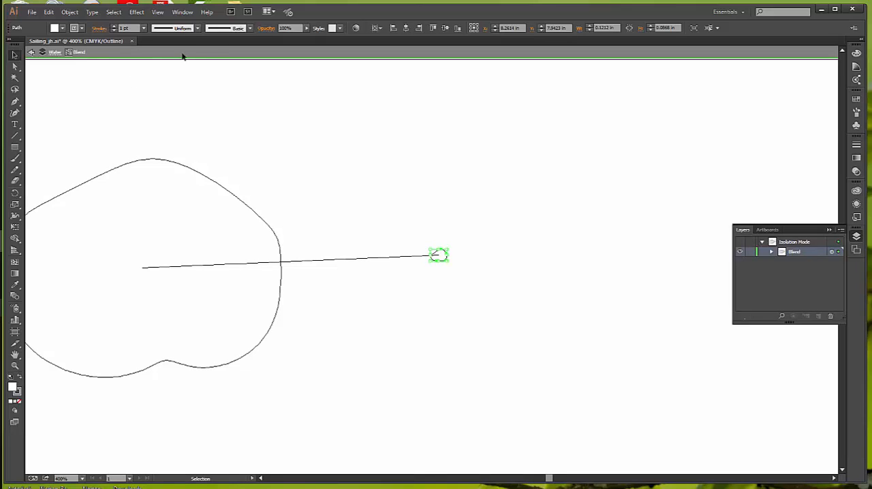
left_click(158, 11)
left_click(174, 24)
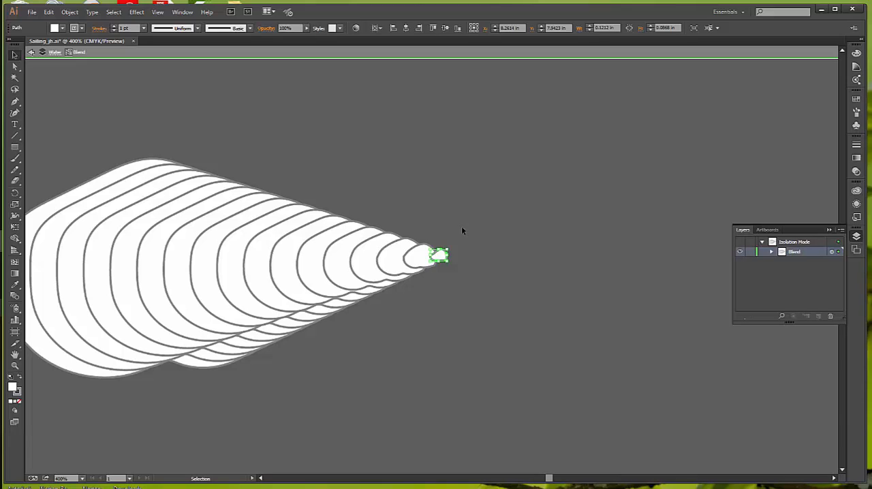
left_click_drag(442, 259, 347, 261)
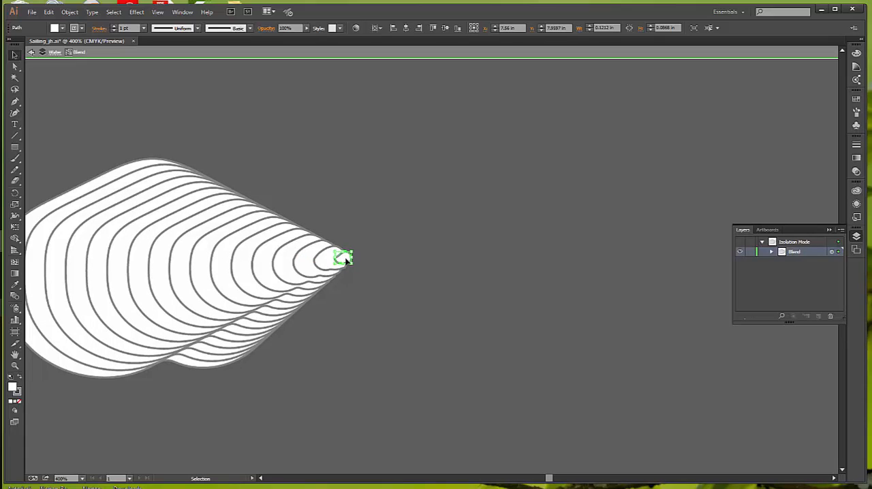
left_click_drag(346, 260, 154, 272)
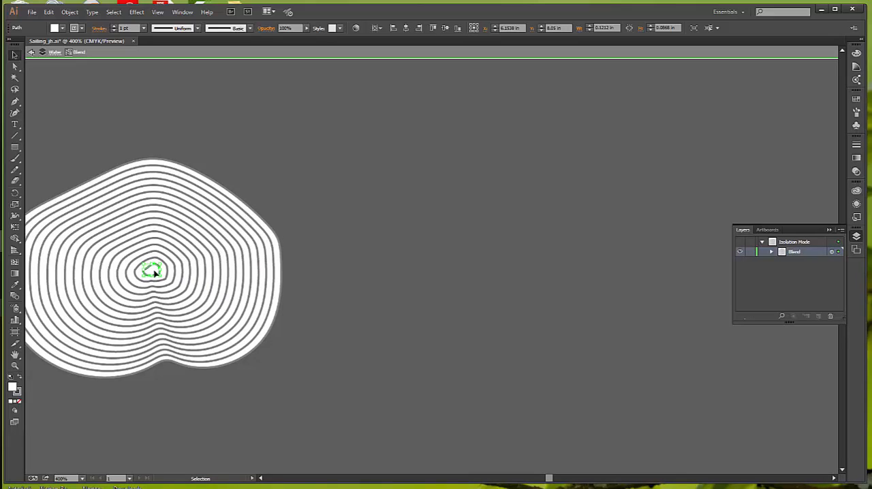
left_click(129, 113)
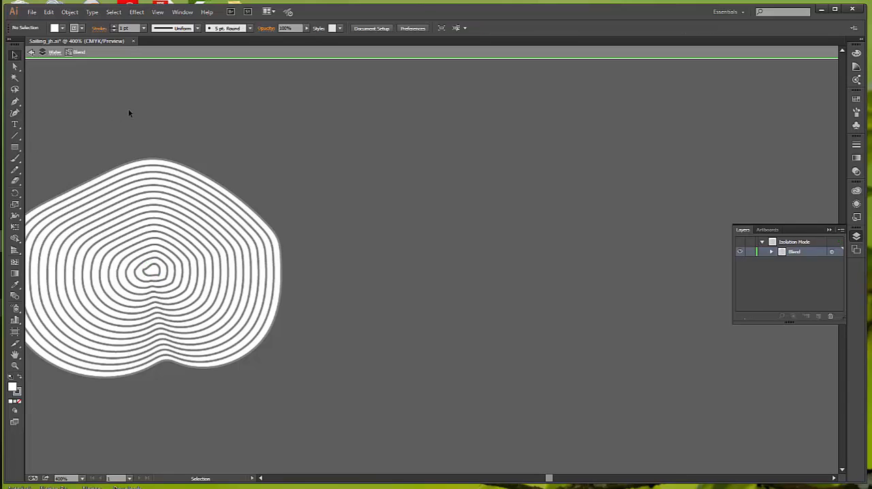
left_click(31, 54)
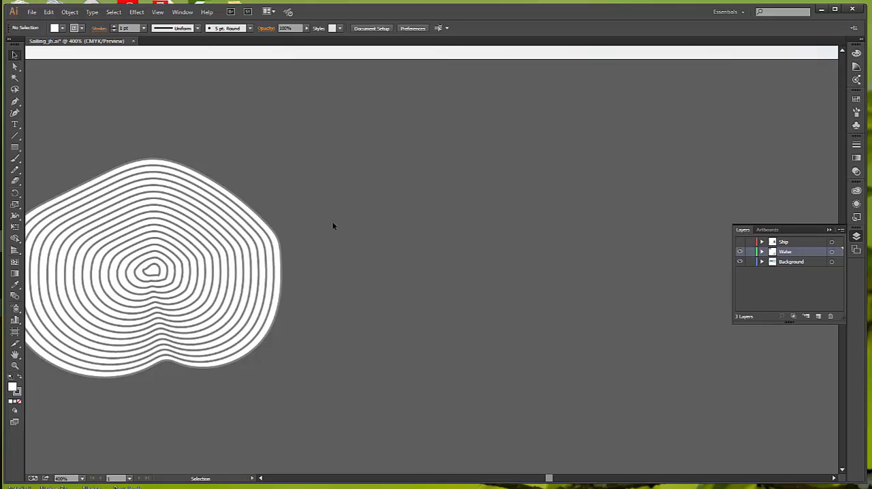
Expand the concentric white blend into separate editable paths
left_click(224, 233)
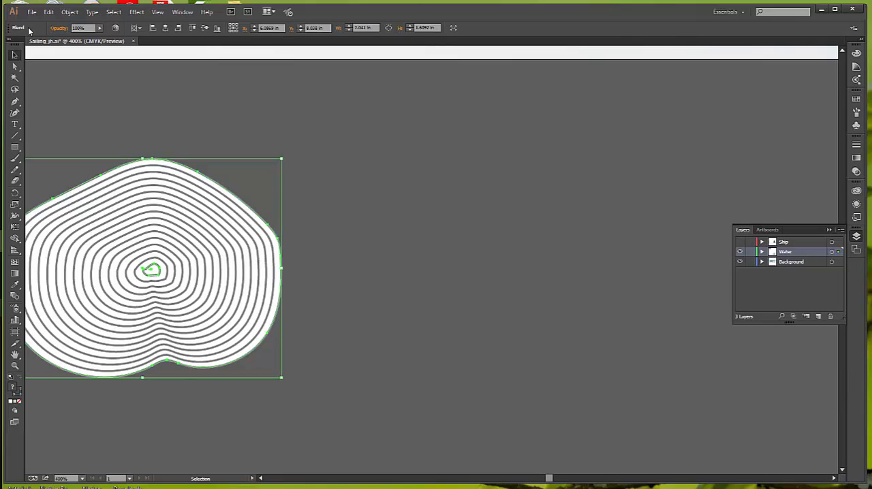
left_click(68, 12)
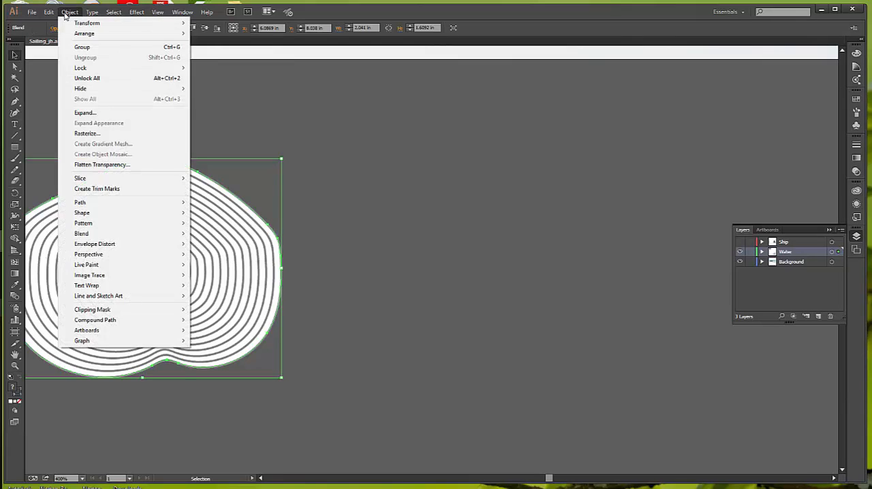
mouse_move(112, 233)
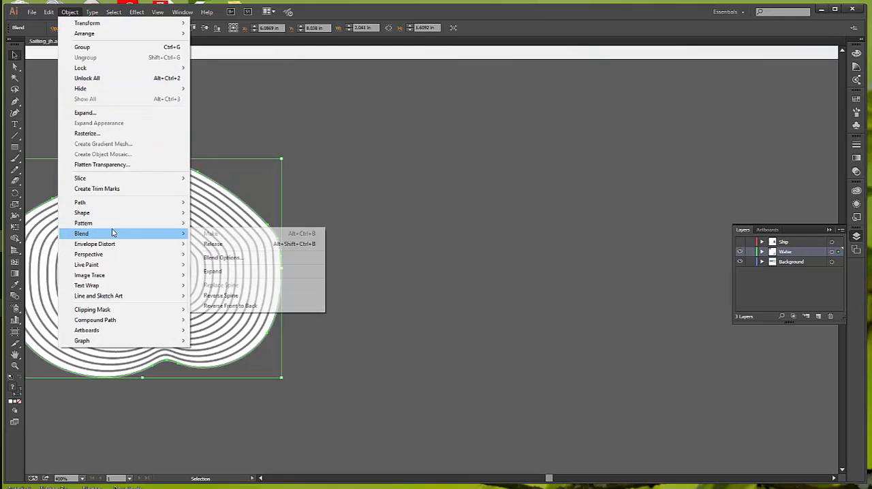
left_click(227, 272)
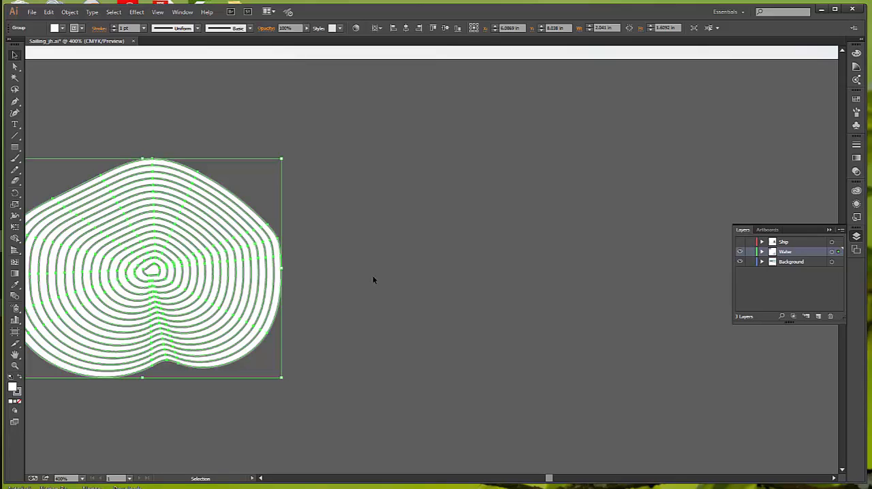
Move the expanded group of rings off the artboard, just beside its lower-left corner
left_click(530, 248)
key("z")
left_click(427, 190, "alt")
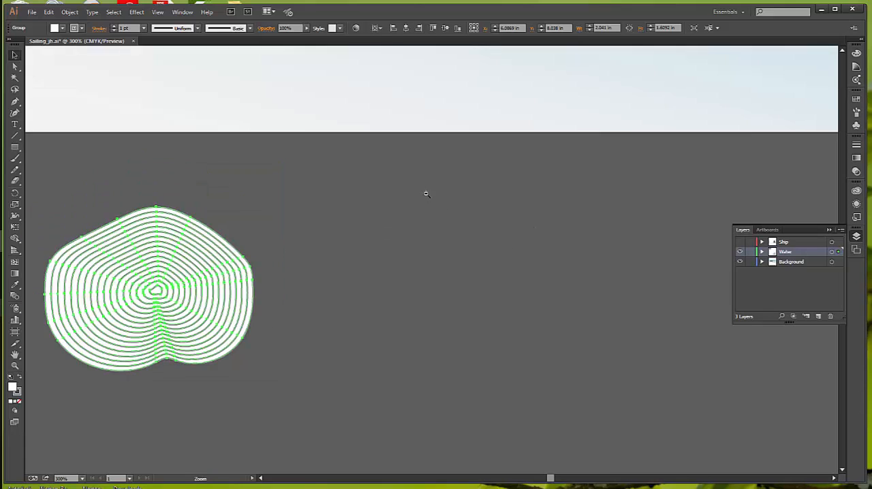
left_click(426, 189, "alt")
left_click(427, 186, "alt")
left_click(428, 183, "alt")
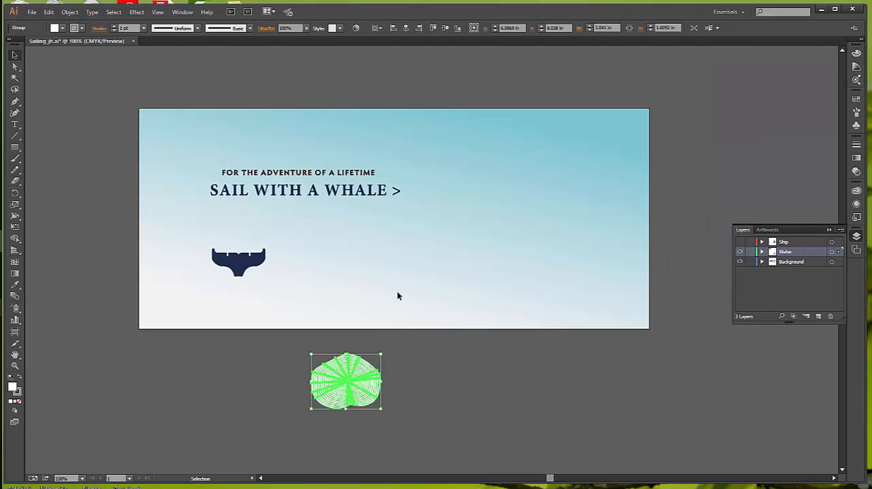
key("ctrl+space")
left_click(418, 328, "ctrl")
key("space")
left_click_drag(385, 258, 385, 335)
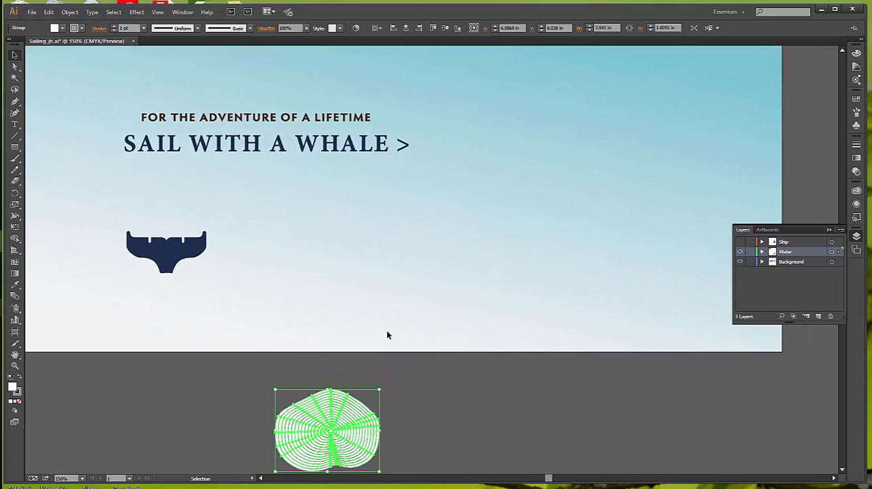
left_click_drag(426, 357, 429, 337)
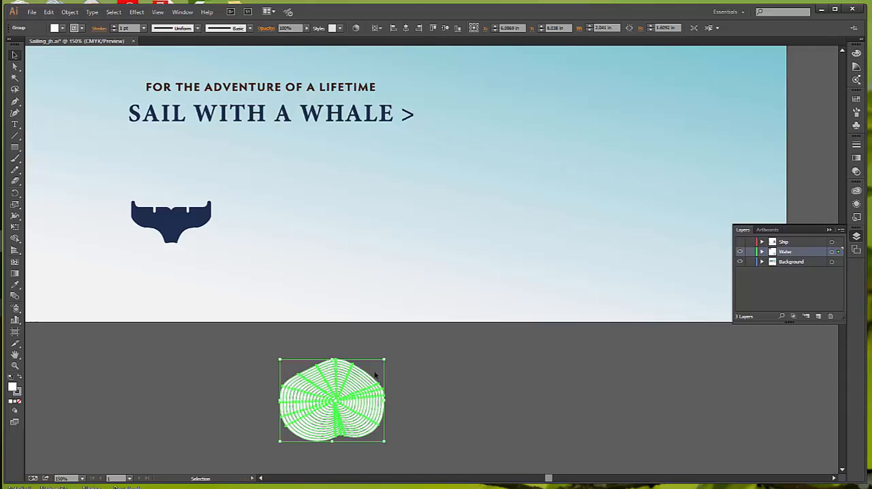
left_click(487, 333)
key("ctrl+minus")
left_click_drag(429, 275, 475, 361)
left_click_drag(398, 393, 148, 313)
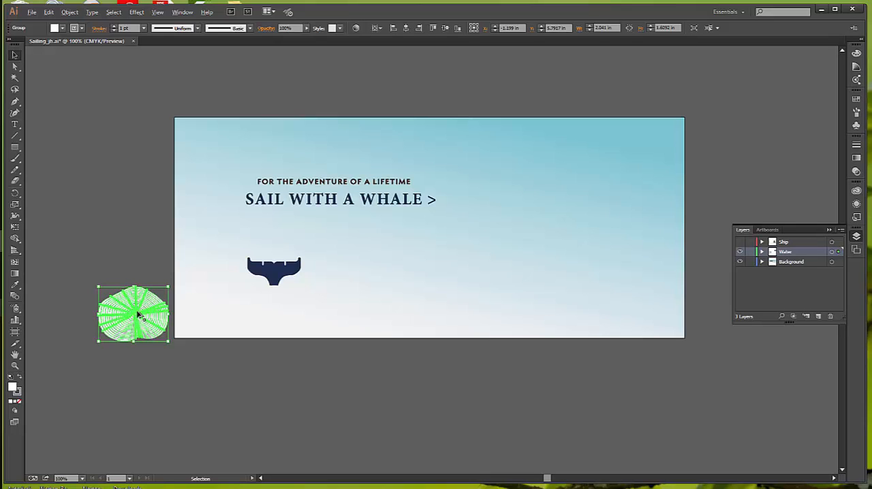
Copy the ring group to just beyond the artboard's lower-right corner and blend the two groups using 16 specified steps
left_click_drag(138, 315, 731, 311)
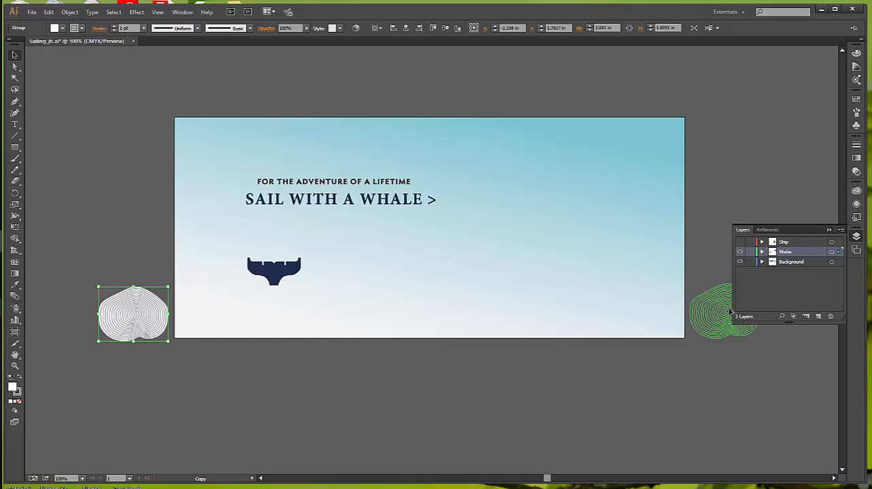
left_click_drag(730, 312, 731, 313)
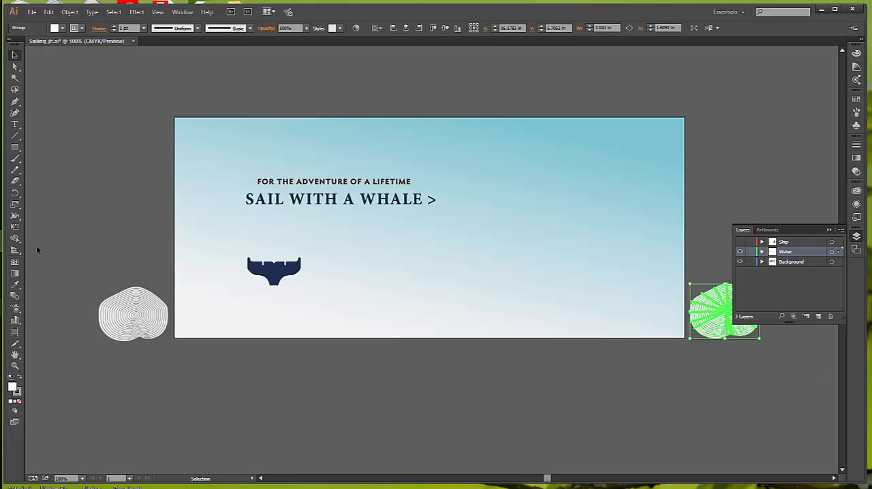
double_click(13, 297)
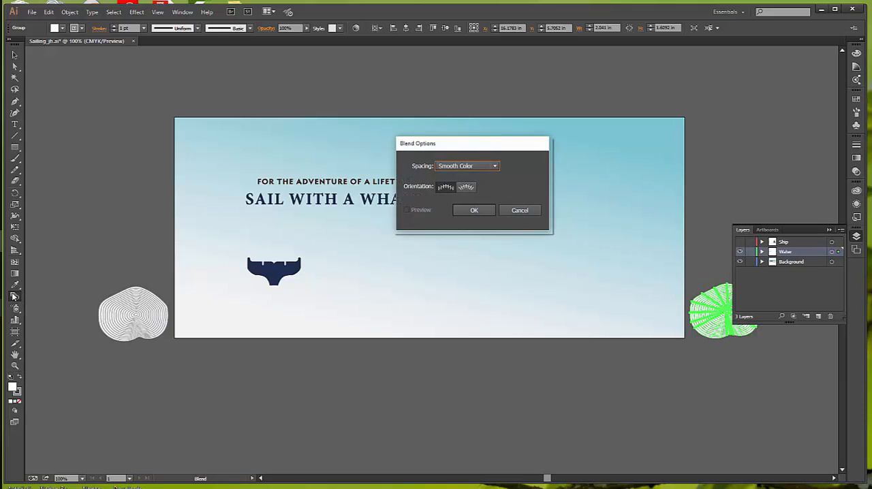
left_click(496, 167)
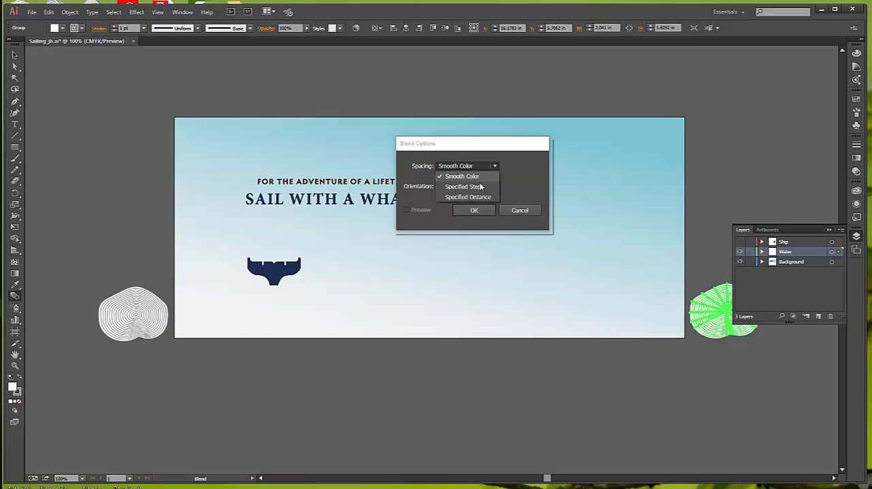
left_click(480, 186)
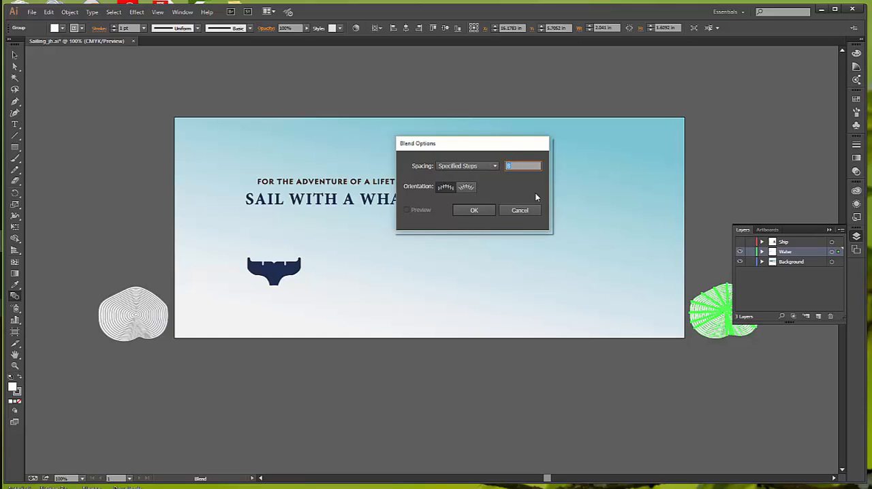
type("16")
left_click(477, 210)
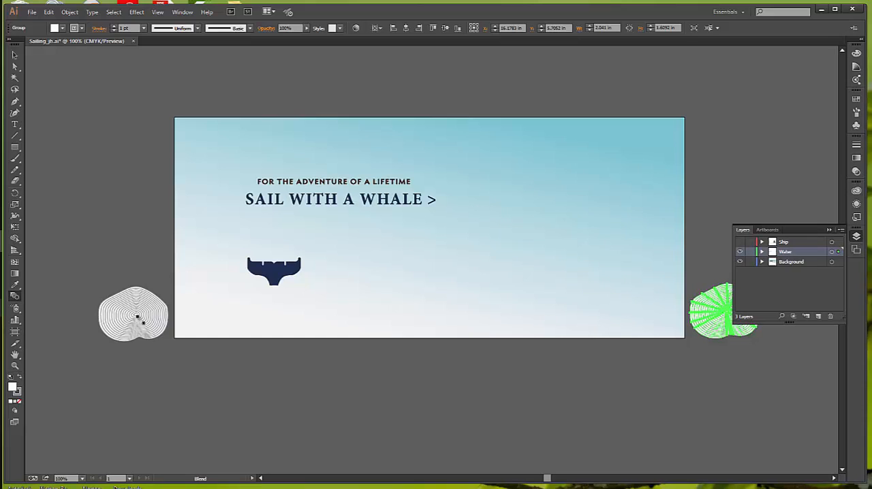
left_click(138, 317)
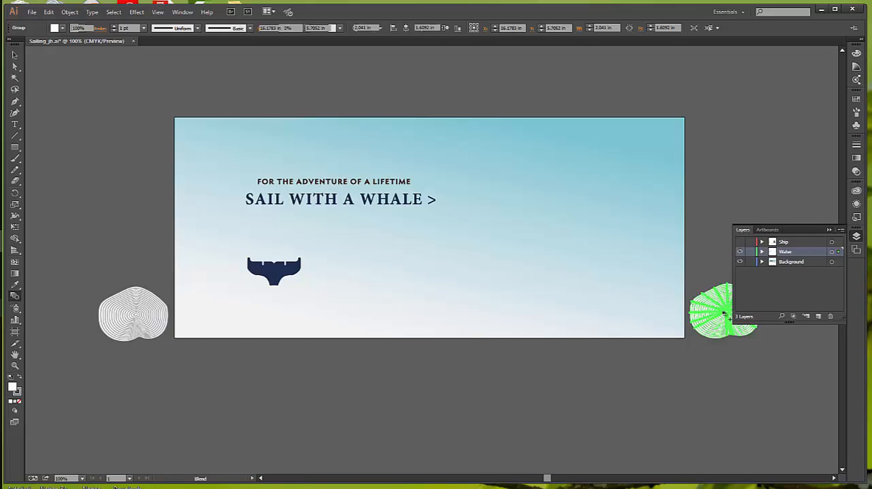
left_click(723, 315)
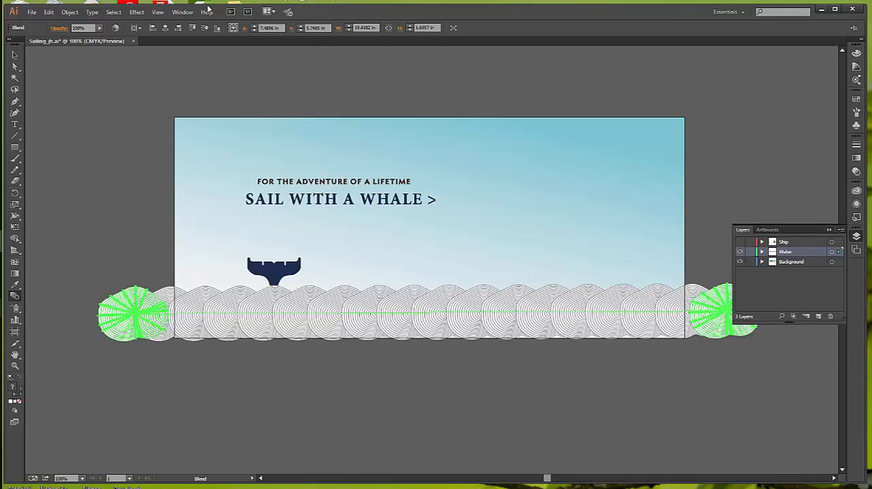
Switch to Outline view and select only the straight spine of the long blend
left_click(158, 12)
left_click(175, 24)
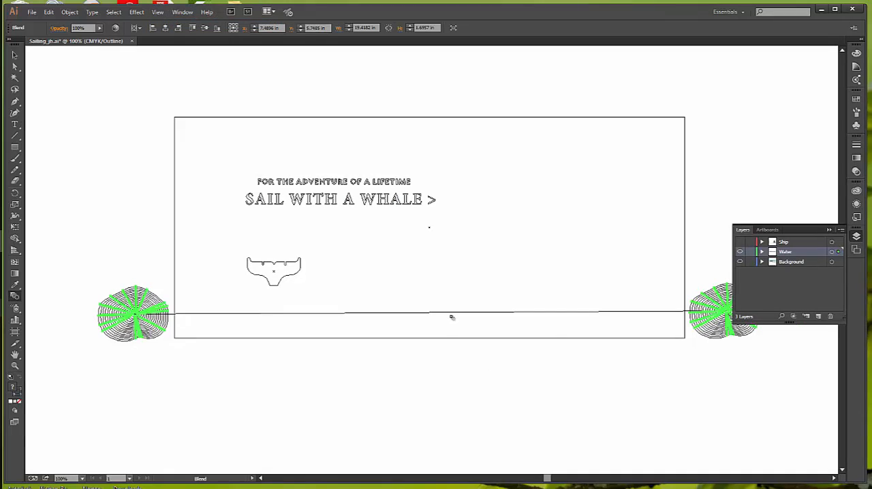
left_click(14, 55)
left_click(69, 119)
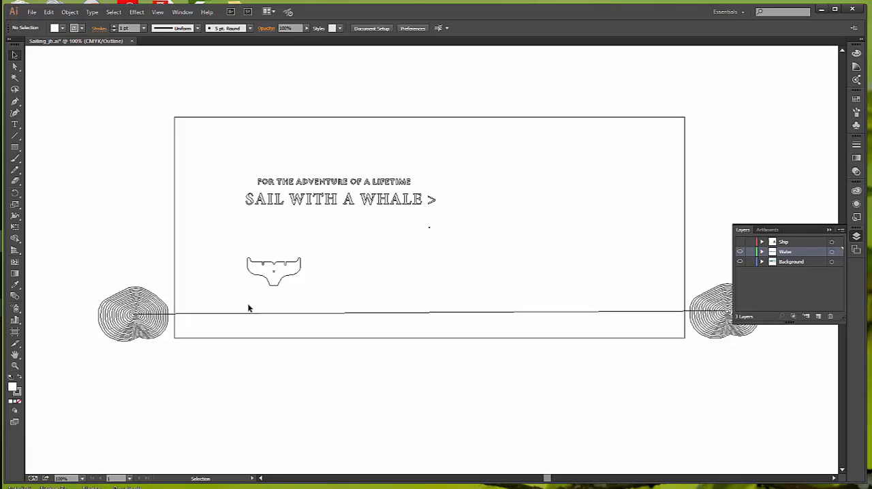
left_click(15, 67)
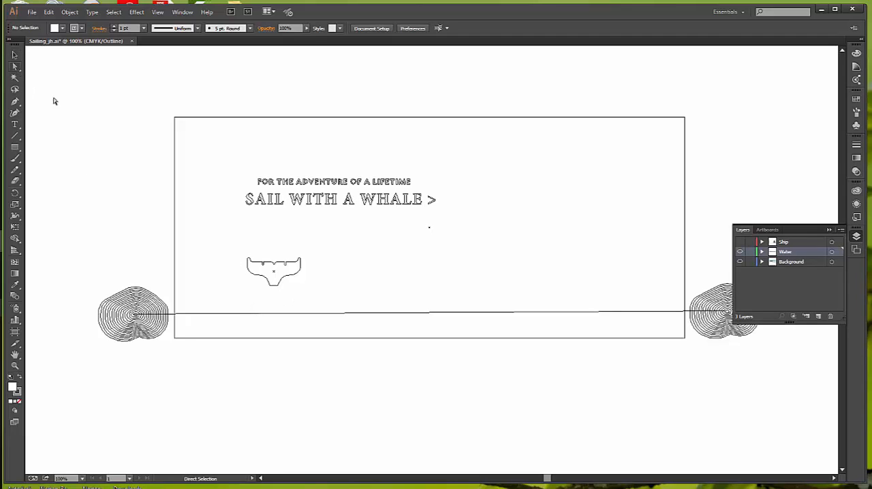
left_click(342, 316)
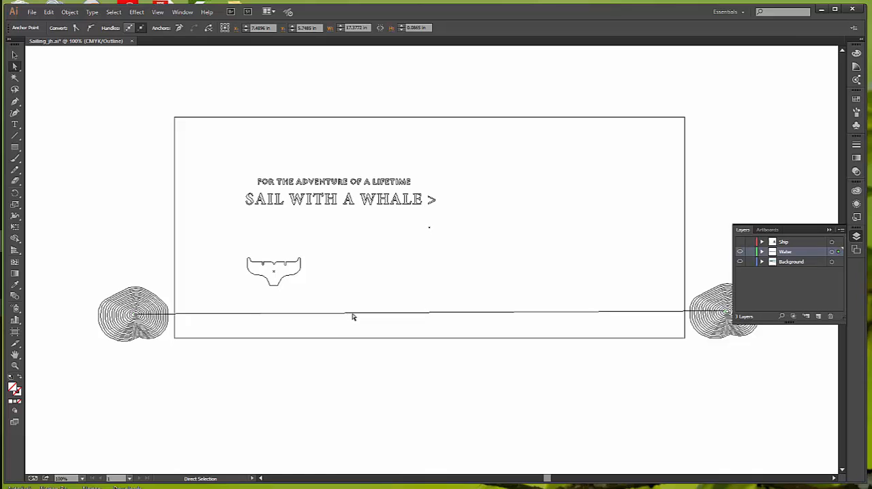
left_click(355, 318)
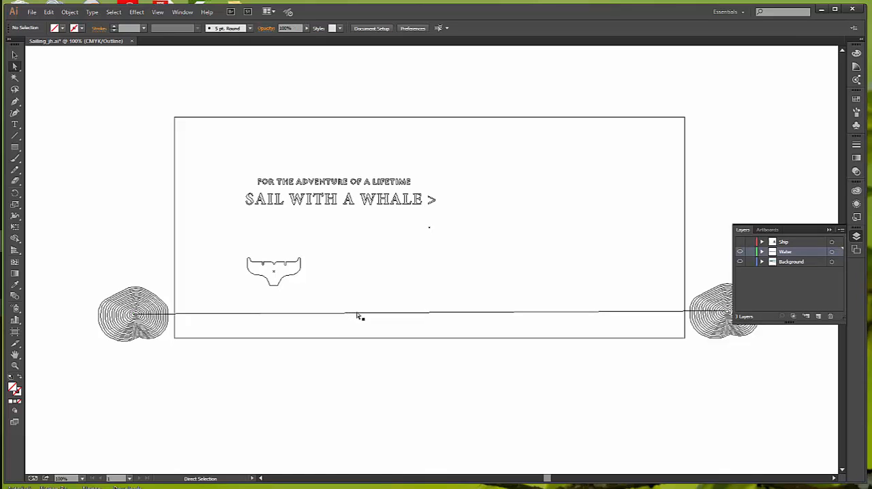
left_click(357, 314)
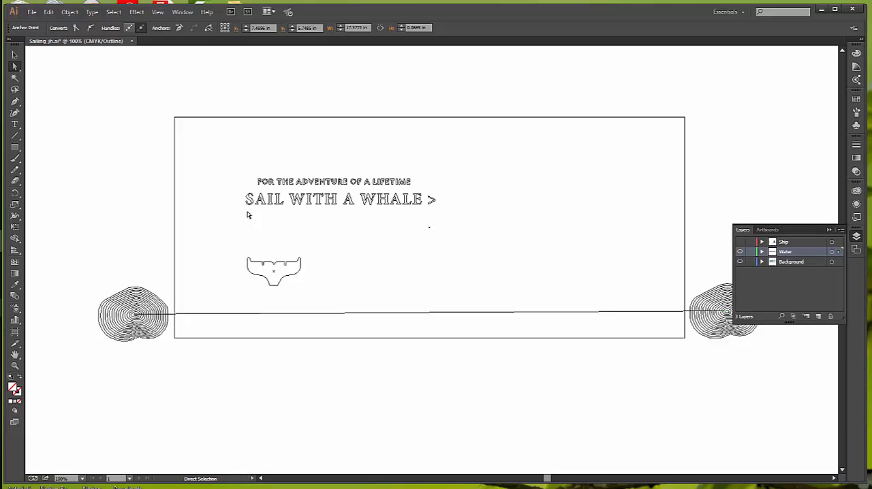
Add anchor points to the blend spine twice, dividing it into four equal segments
left_click(69, 13)
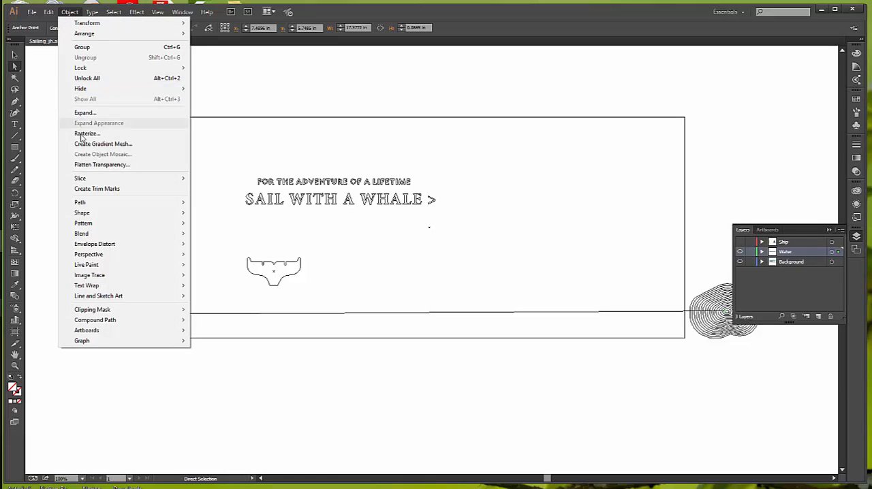
mouse_move(91, 204)
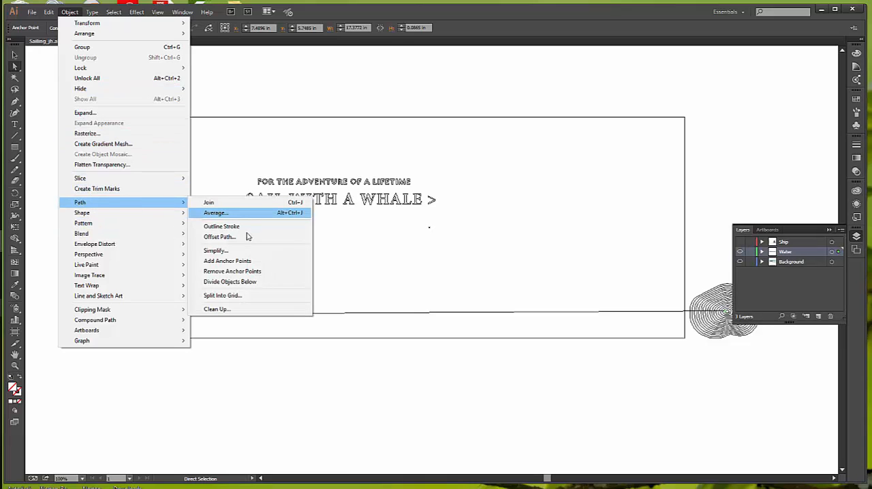
left_click(245, 261)
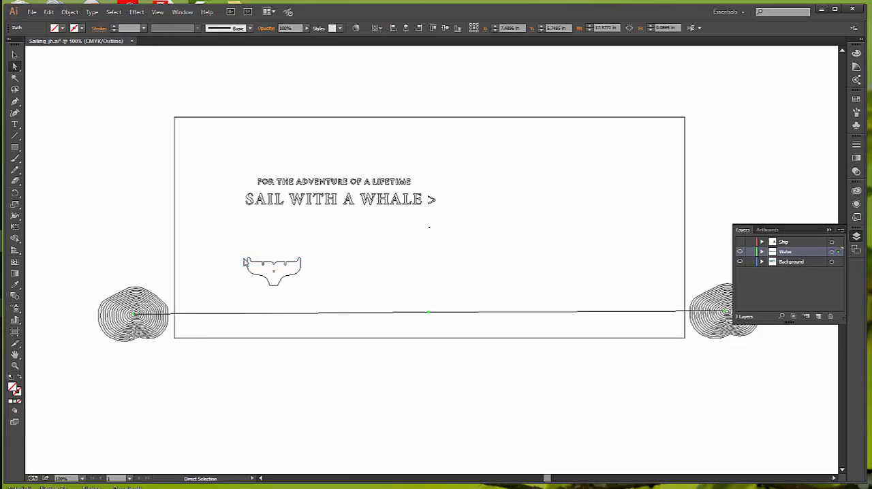
left_click(68, 12)
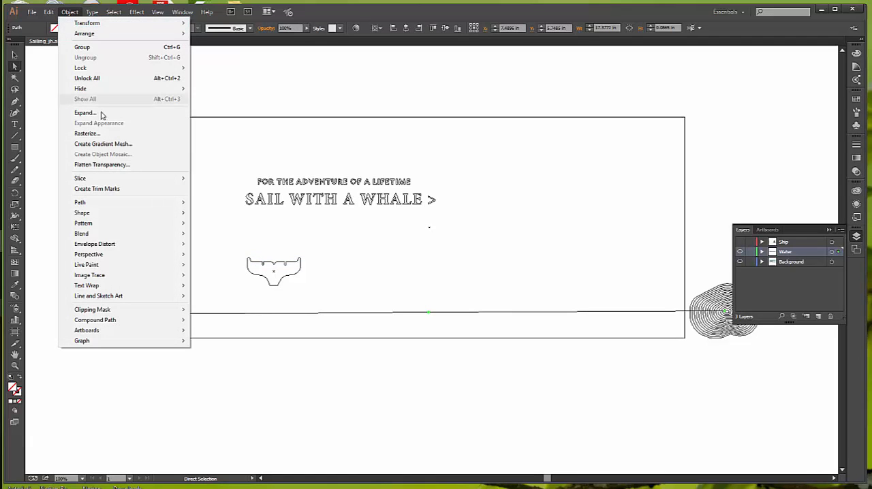
mouse_move(96, 203)
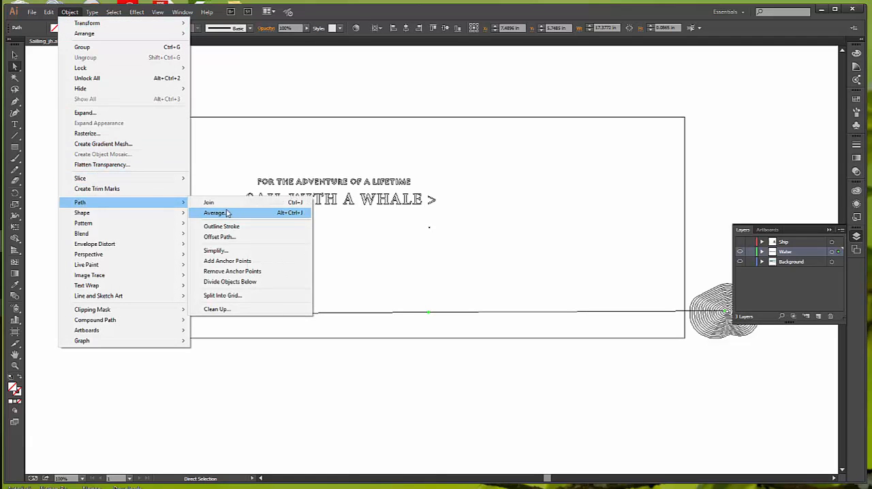
left_click(232, 262)
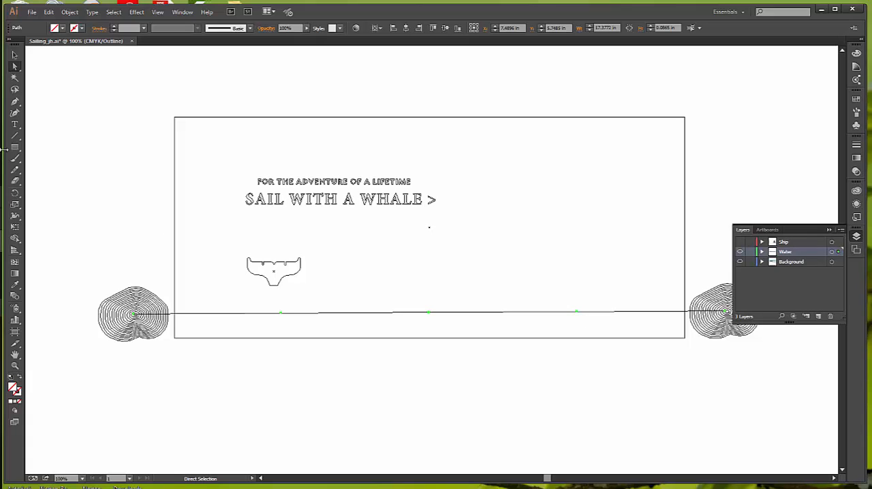
Try to curve the spine by pulling direction handles from its second anchor point with the Pen tool
left_click(15, 103)
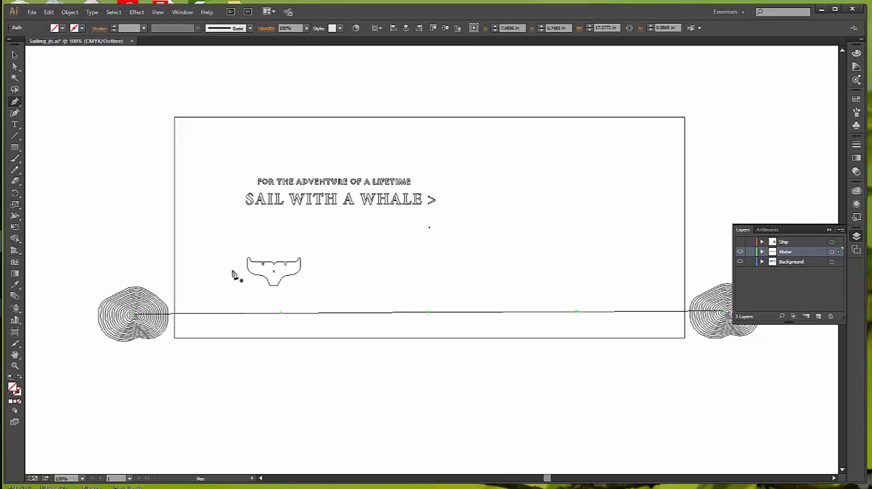
key("alt")
left_click_drag(281, 313, 279, 326)
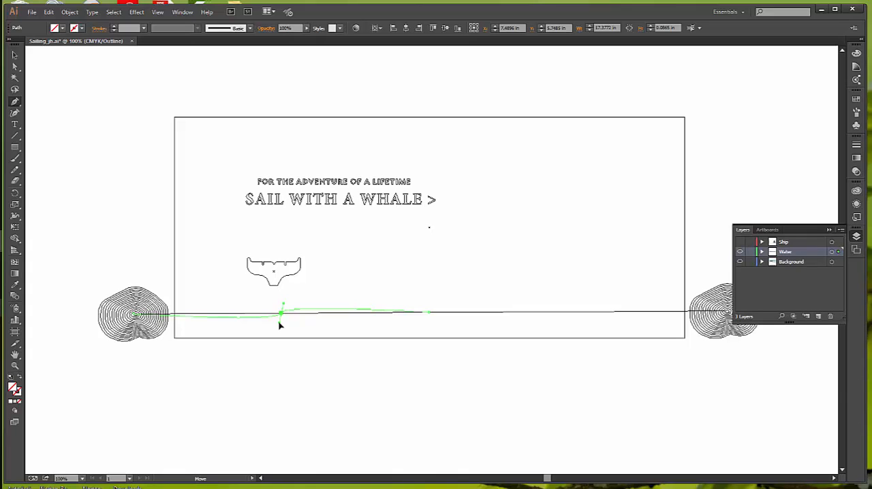
left_click_drag(280, 326, 279, 325)
key("ctrl+z")
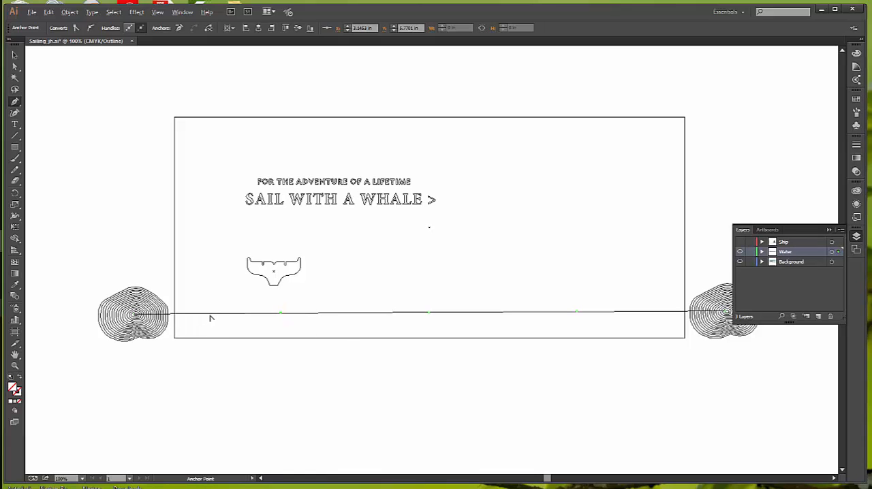
Bend the spine's four segments alternately up and down into a gentle wave and return to Preview view
left_click_drag(211, 318, 210, 304)
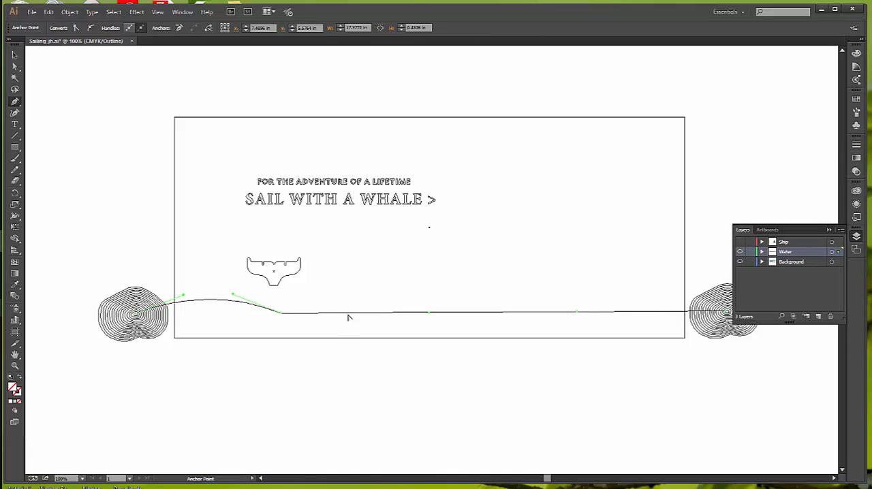
left_click_drag(348, 317, 347, 327)
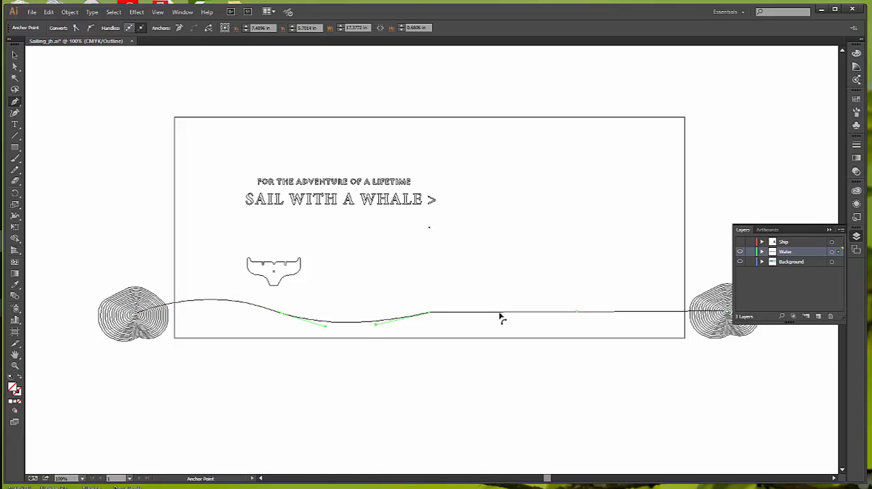
left_click_drag(501, 318, 501, 300)
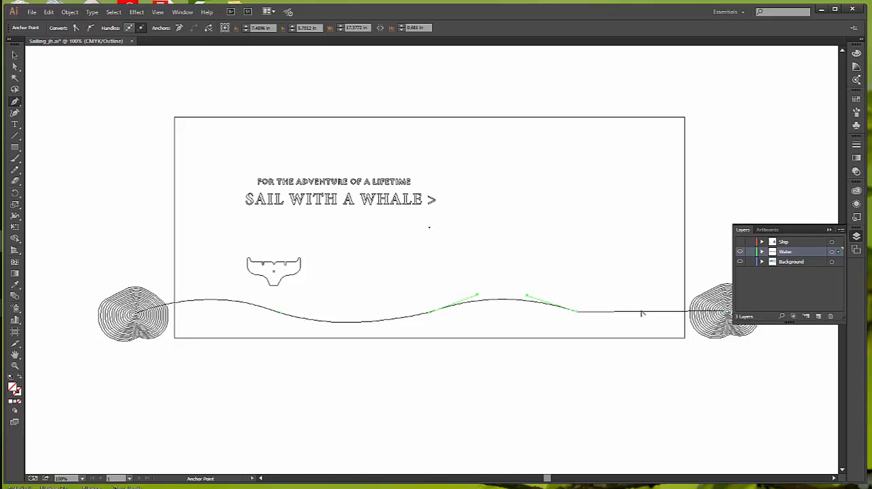
left_click_drag(645, 315, 647, 326)
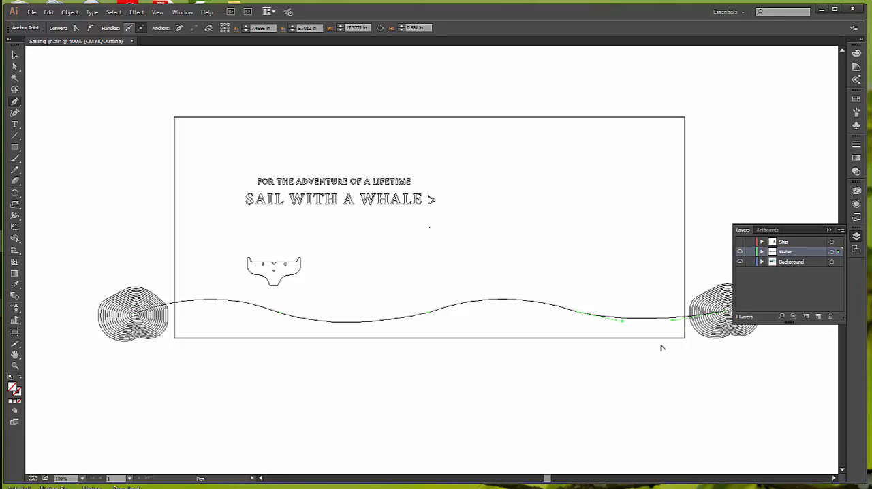
left_click(160, 15)
left_click(167, 24)
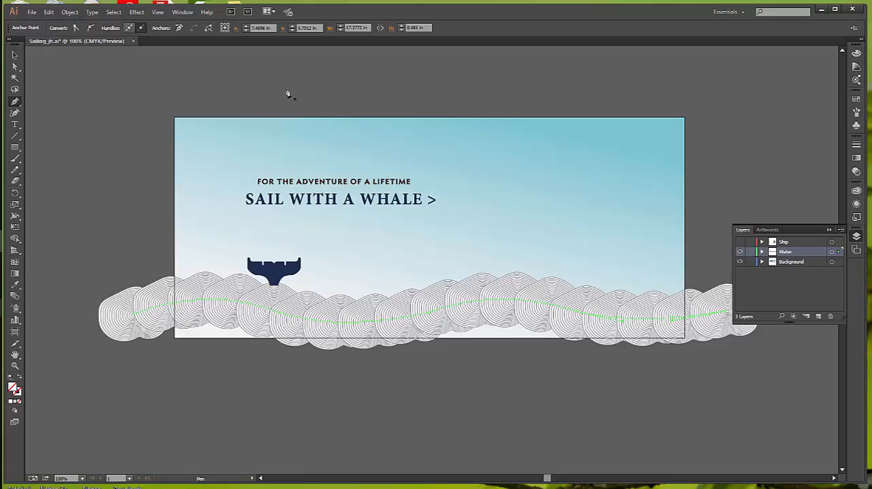
Select the whole wavy blend and bring it to the front so it overlaps the whale tail
left_click(14, 55)
left_click(376, 326)
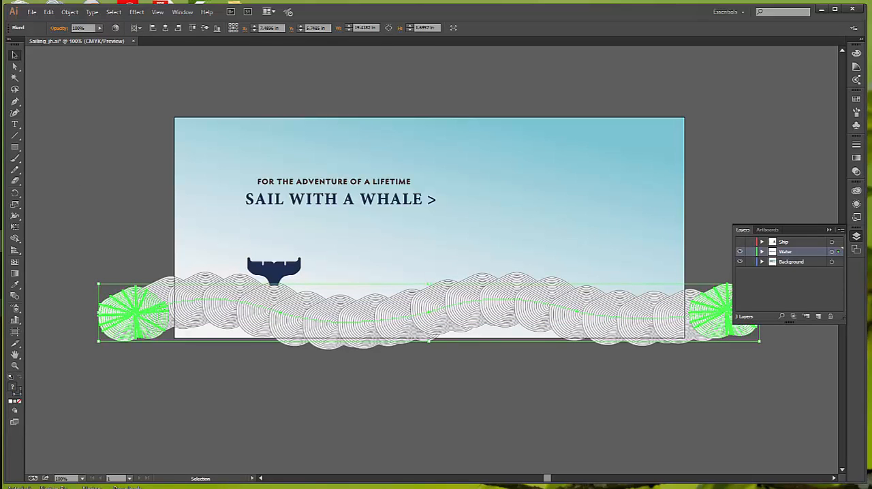
left_click(69, 12)
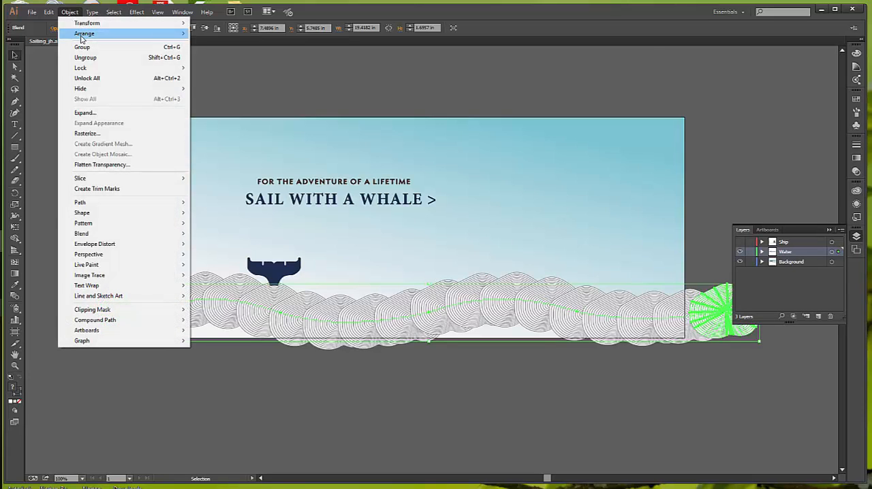
mouse_move(81, 38)
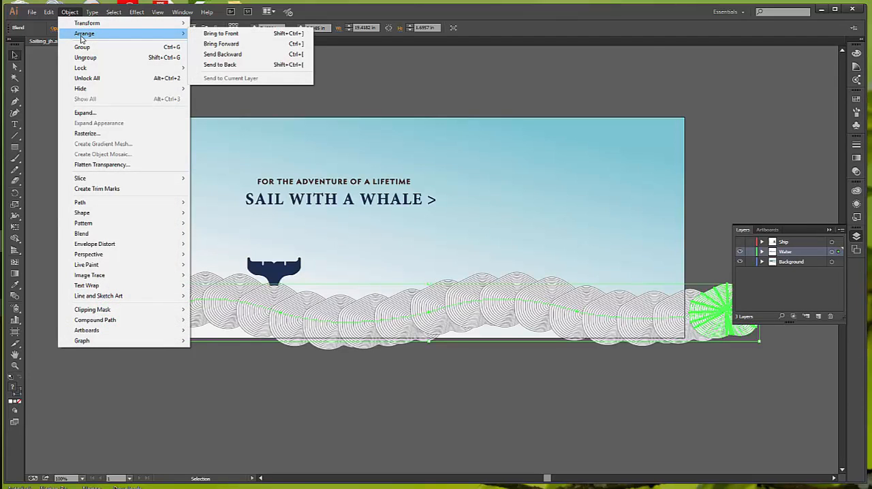
left_click(221, 33)
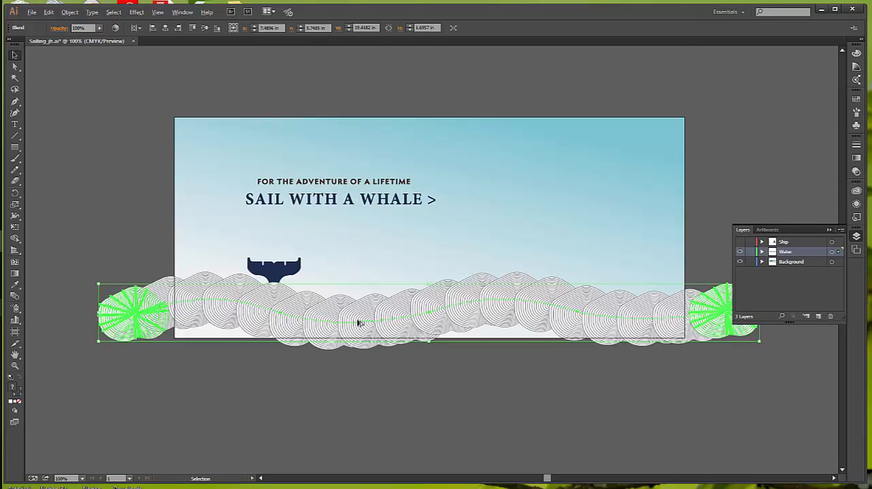
Copy the wave blend slightly up and to the right, and send the copy to the back behind the whale tail
left_click_drag(363, 323, 388, 298)
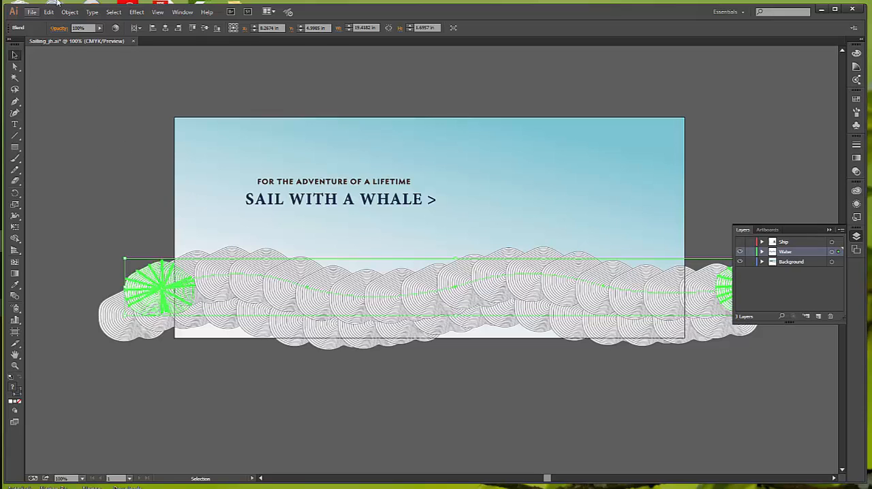
left_click(69, 11)
mouse_move(84, 34)
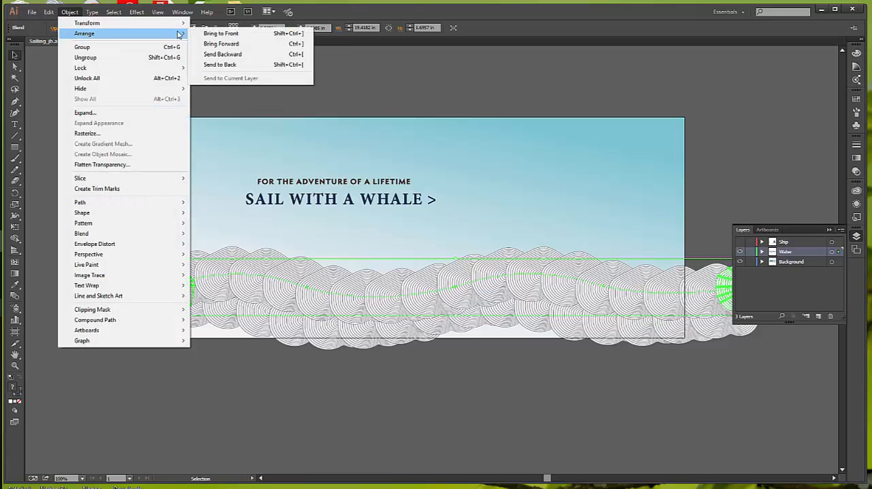
left_click(260, 67)
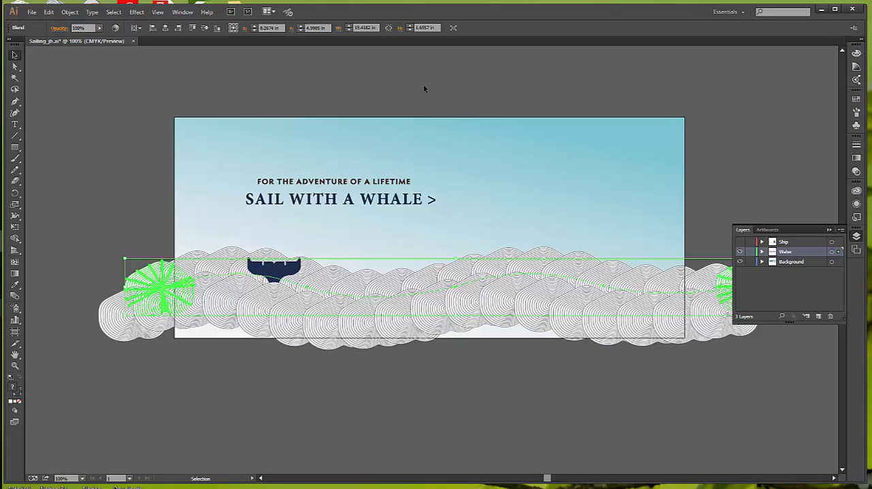
Copy the front wave blend slightly down and to the left, bring the copy to the front, and nudge it a little further left
left_click(456, 303)
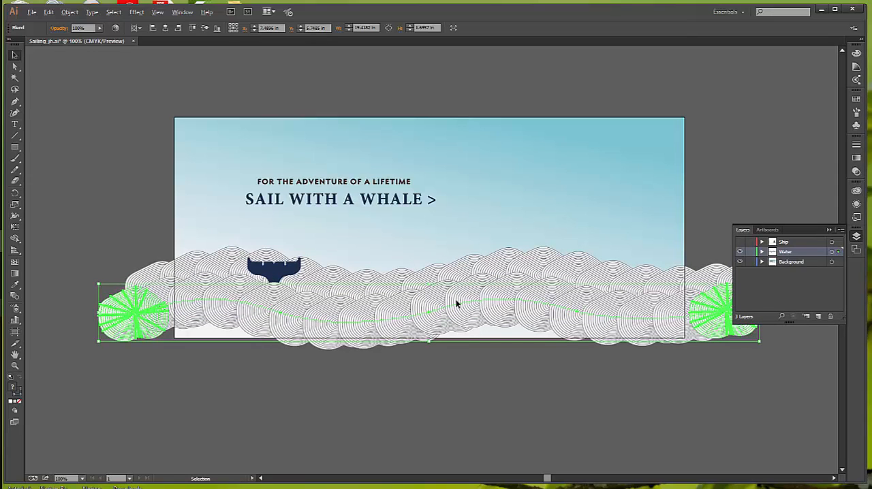
left_click_drag(457, 303, 432, 315)
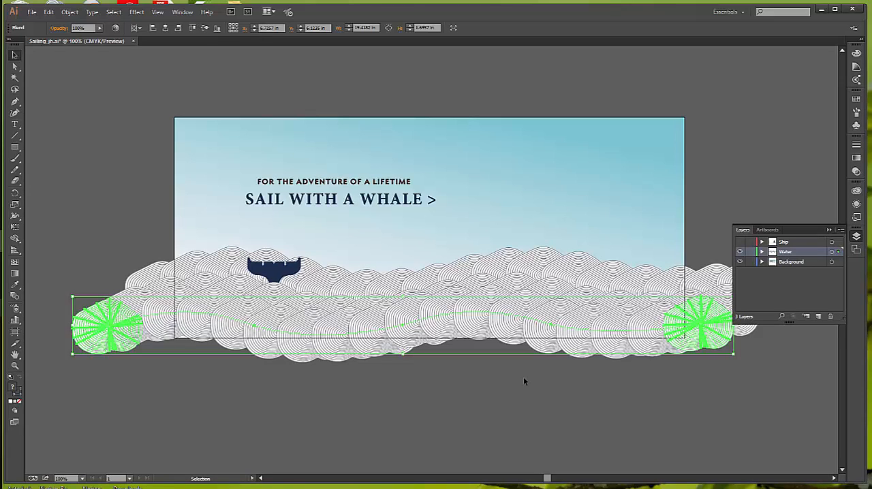
left_click(70, 12)
mouse_move(157, 34)
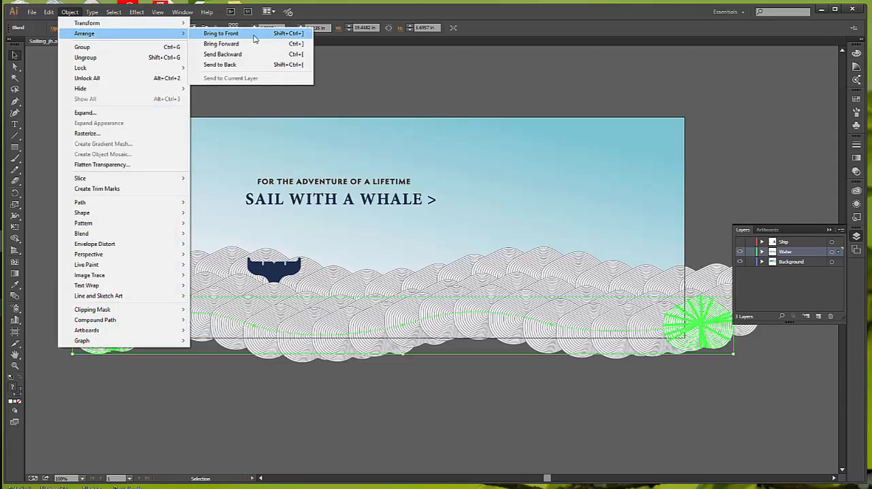
left_click(255, 38)
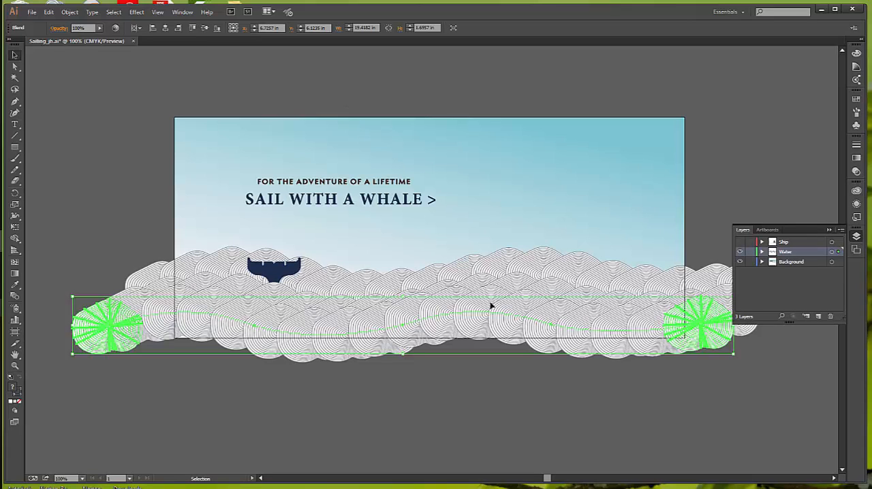
left_click_drag(484, 320, 477, 322)
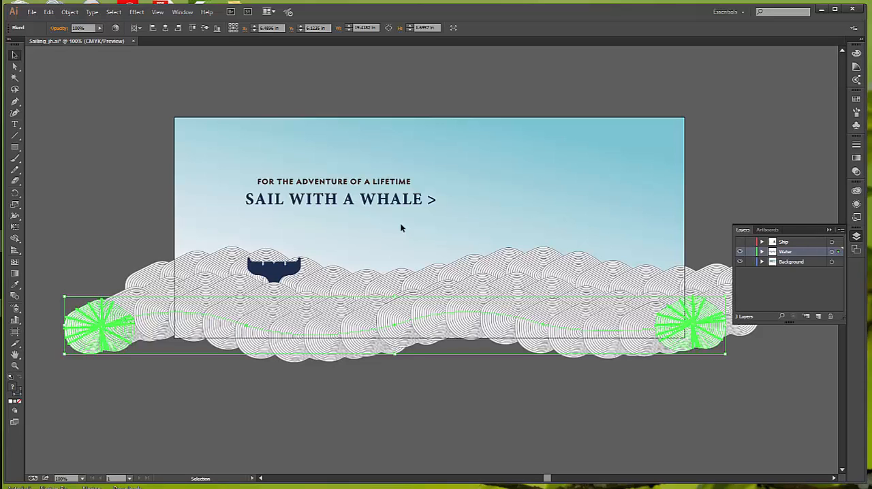
Isolate the front wave blend, move its right end shape outward past the banner's right edge and slightly up, and exit isolation mode
double_click(407, 325)
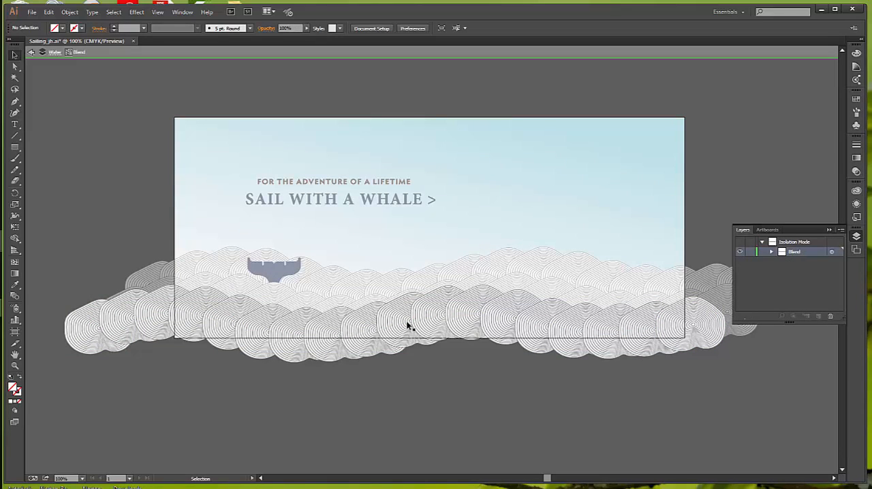
left_click(699, 333)
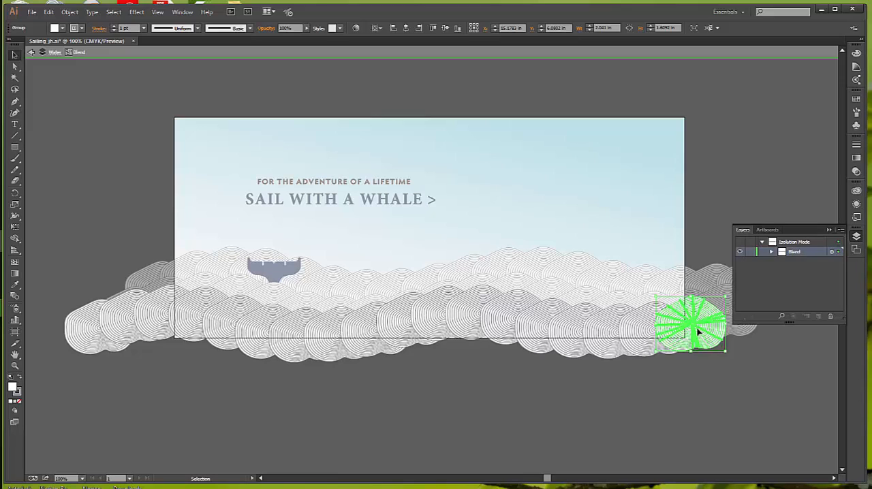
left_click_drag(699, 333, 733, 333)
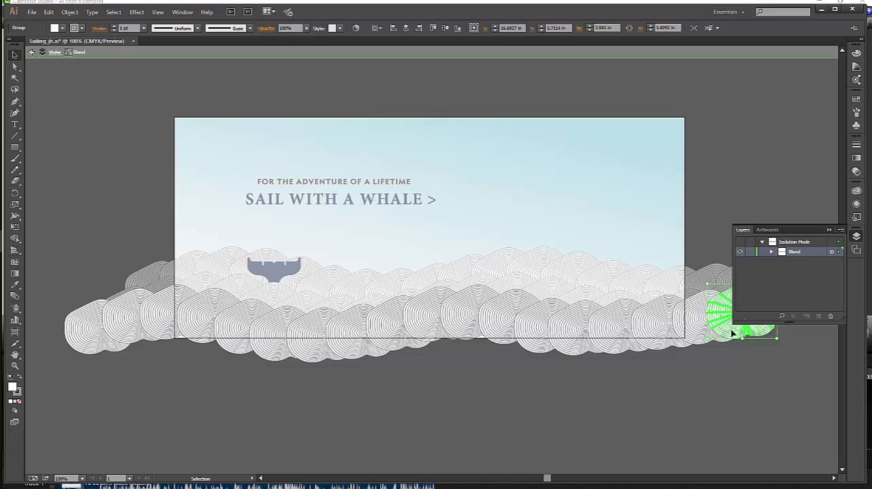
left_click(830, 230)
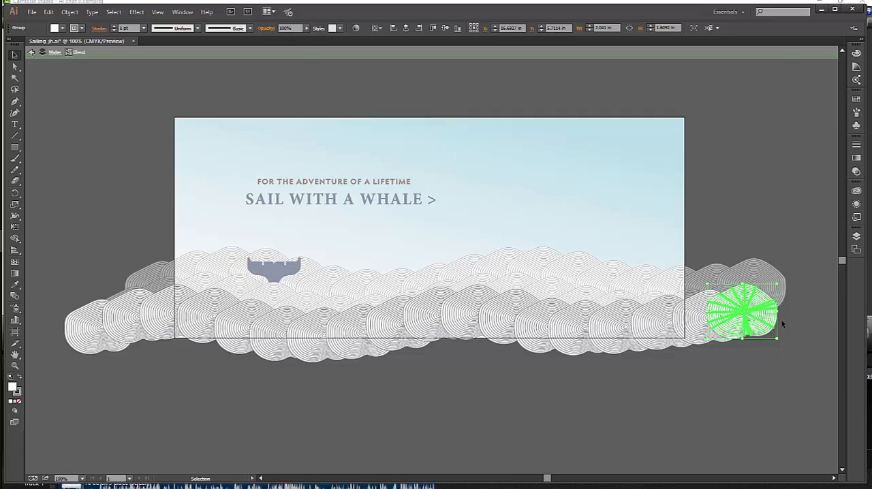
left_click(30, 54)
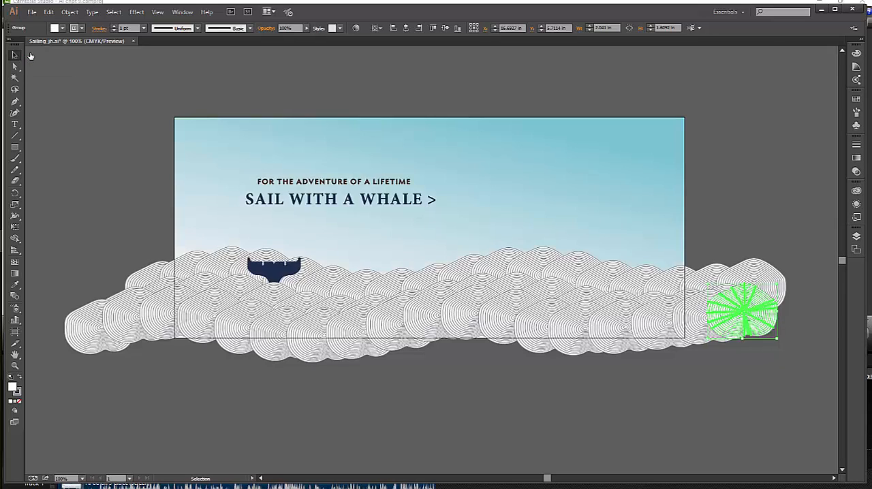